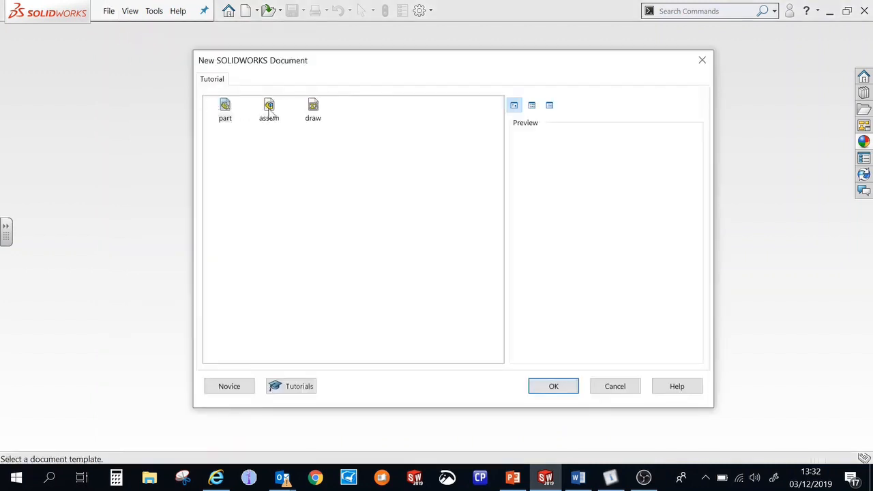
- Create a new assembly from the assem template and place the wooden base part as its first component
click(269, 109)
click(555, 386)
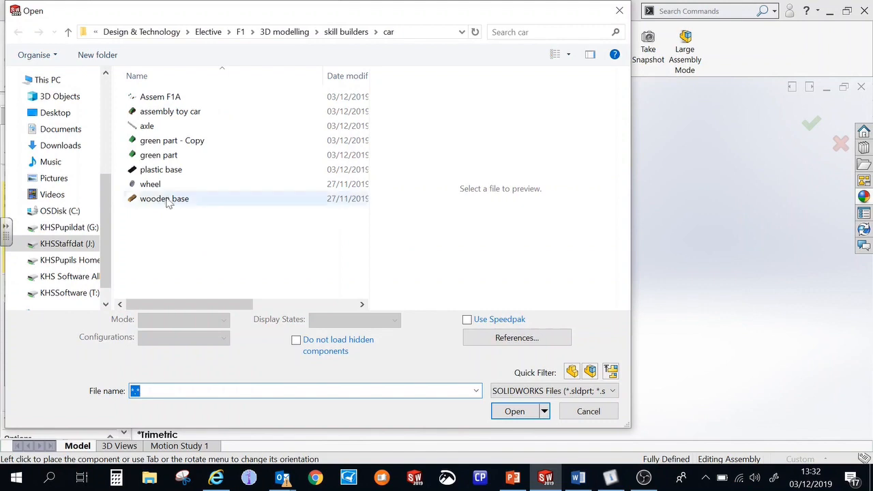
click(169, 201)
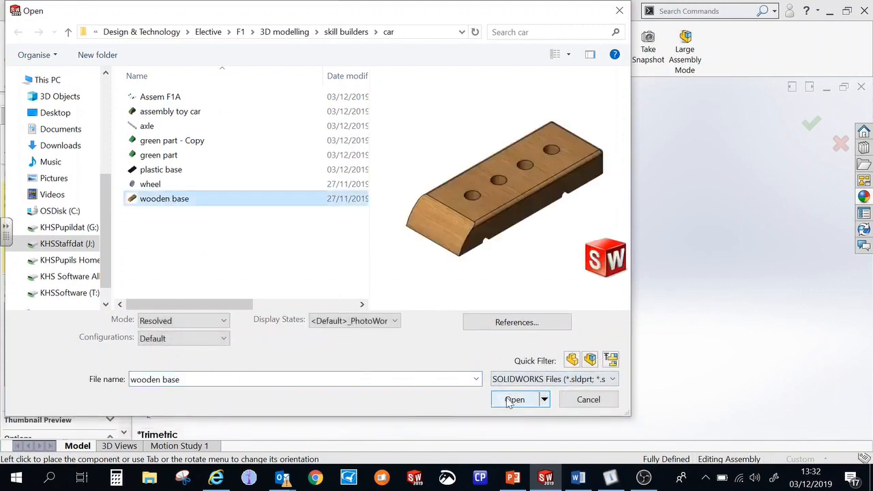
click(513, 400)
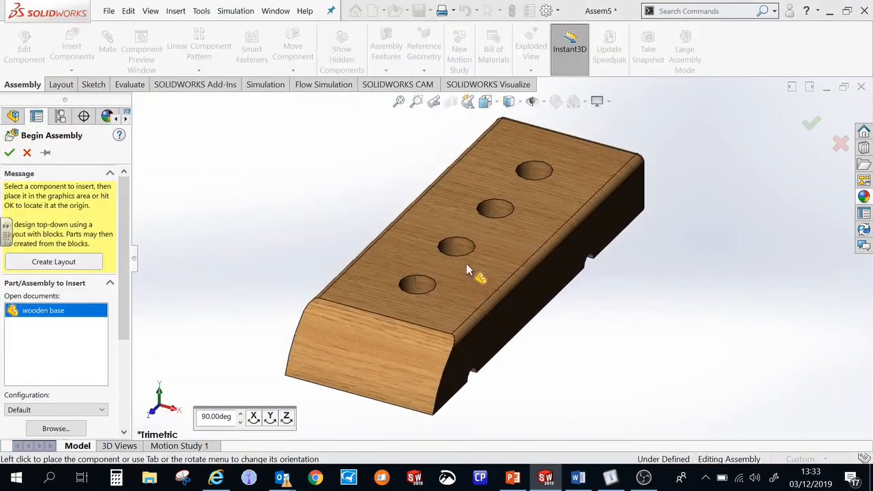
click(495, 295)
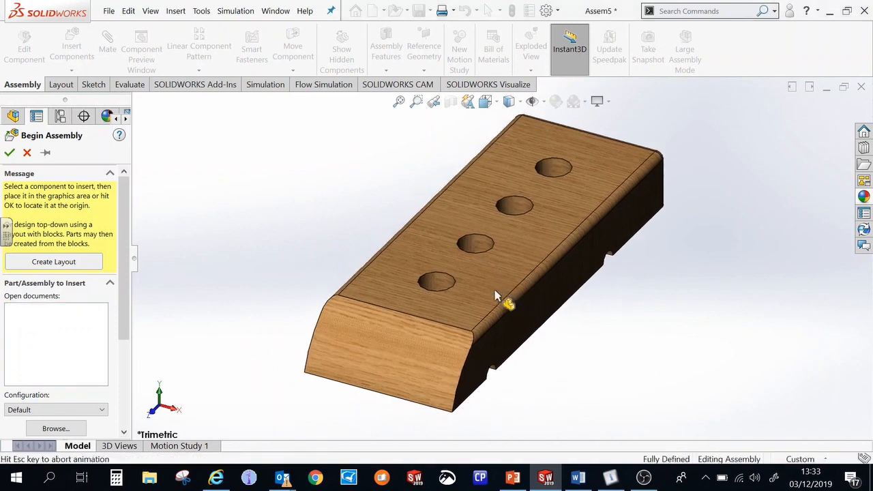
key(f)
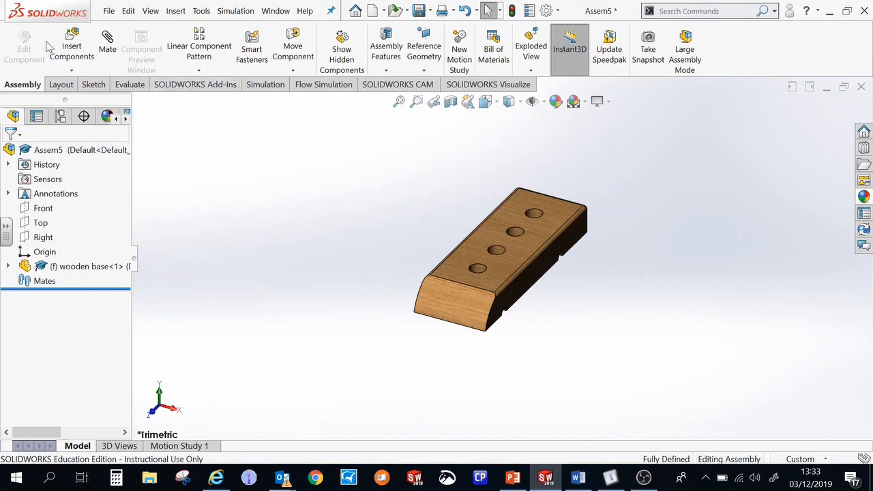
- Insert the plastic base part into the assembly and place it beside the wooden base
click(80, 50)
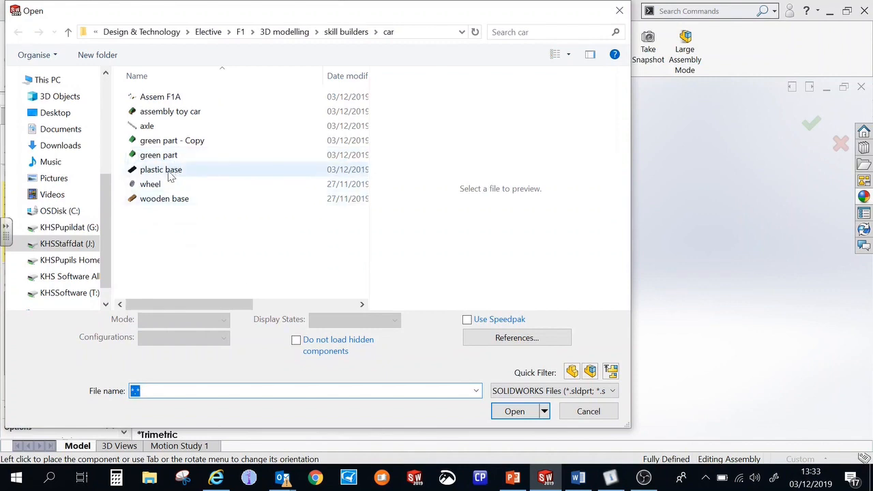
click(171, 170)
click(505, 402)
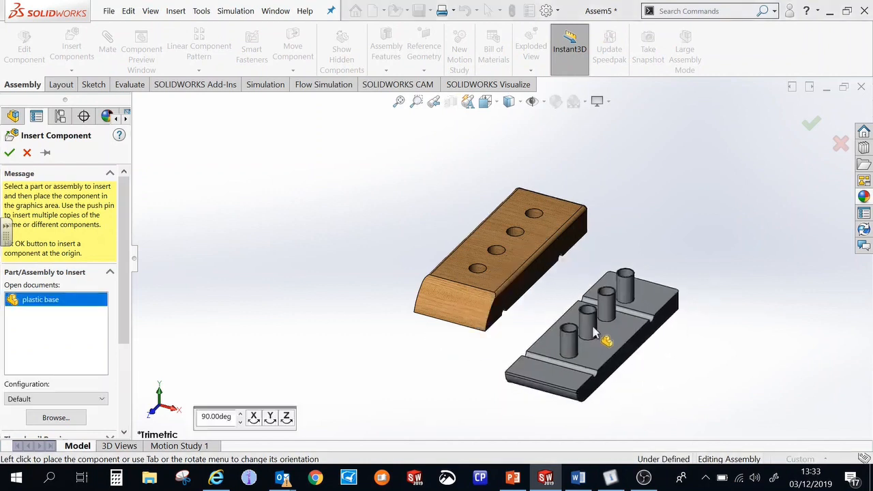
click(592, 331)
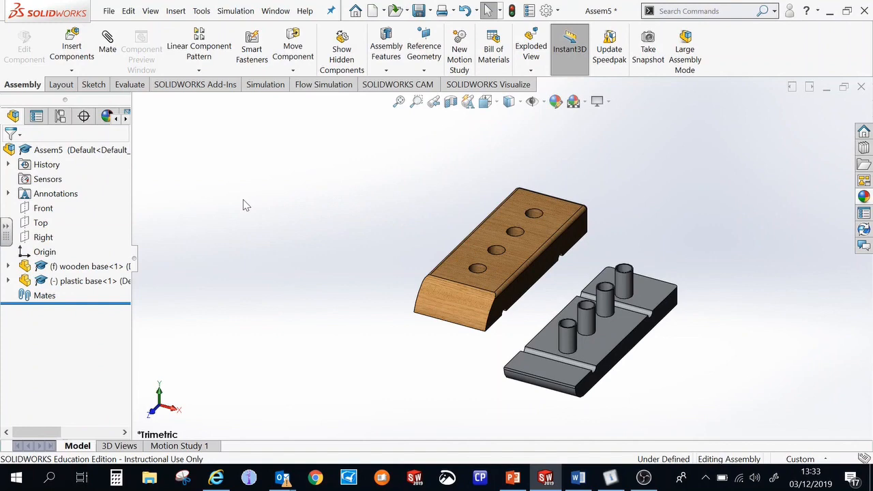
- Insert four copies of the wheel part, placing two on each side of the base parts
click(71, 47)
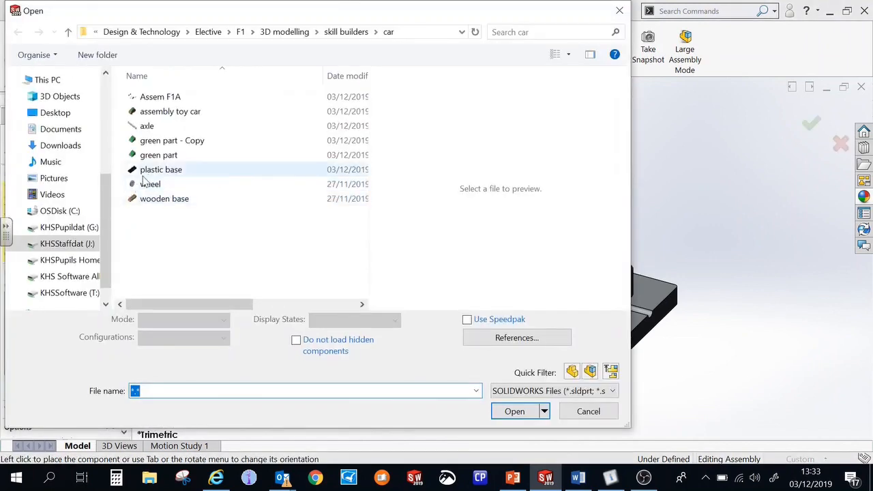
click(155, 184)
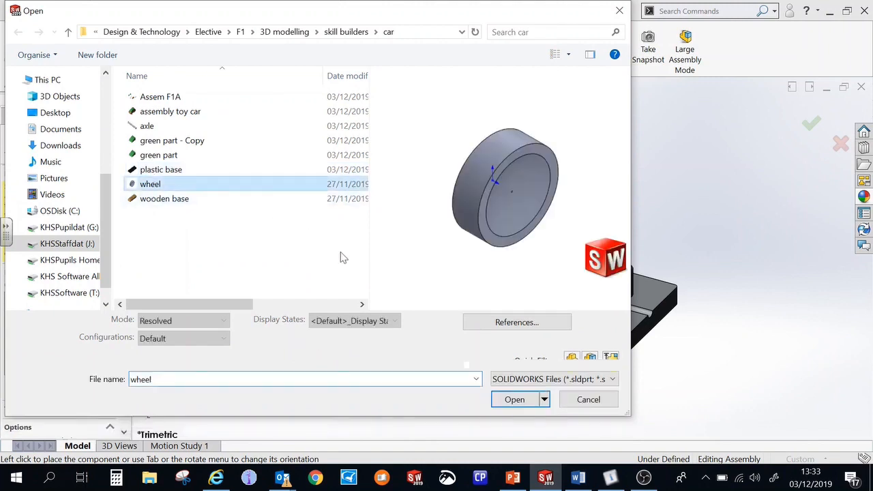
click(523, 403)
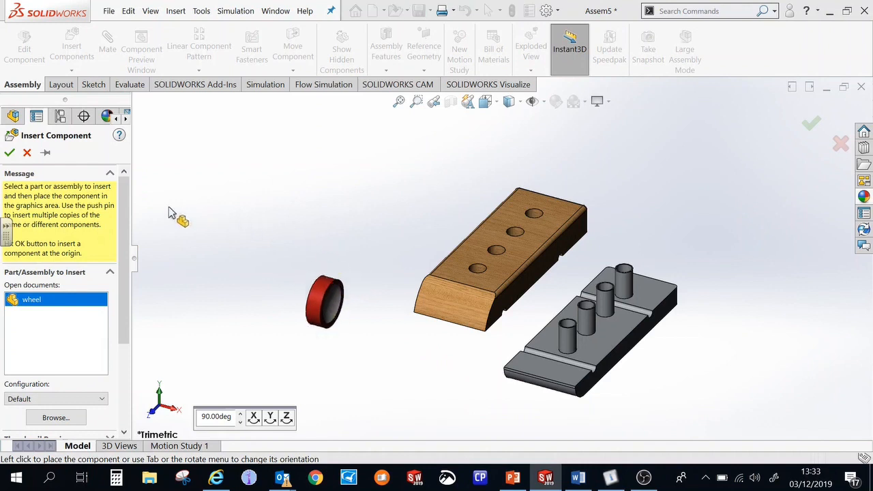
click(46, 154)
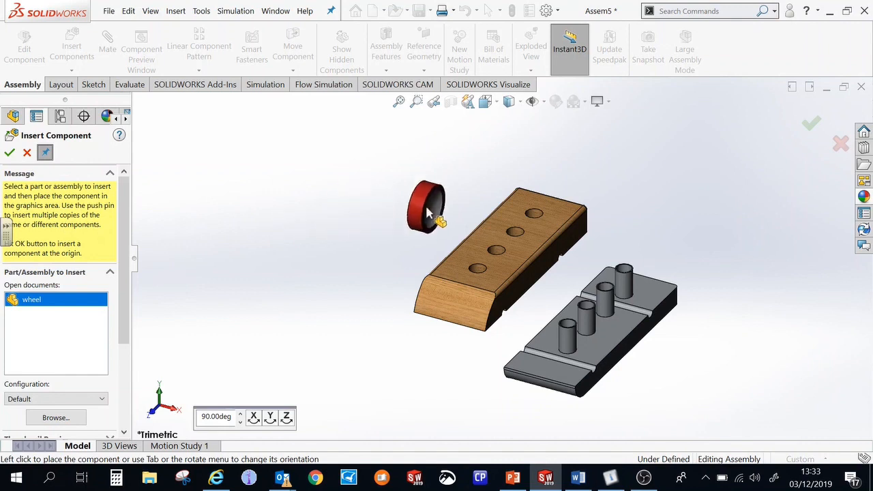
click(427, 212)
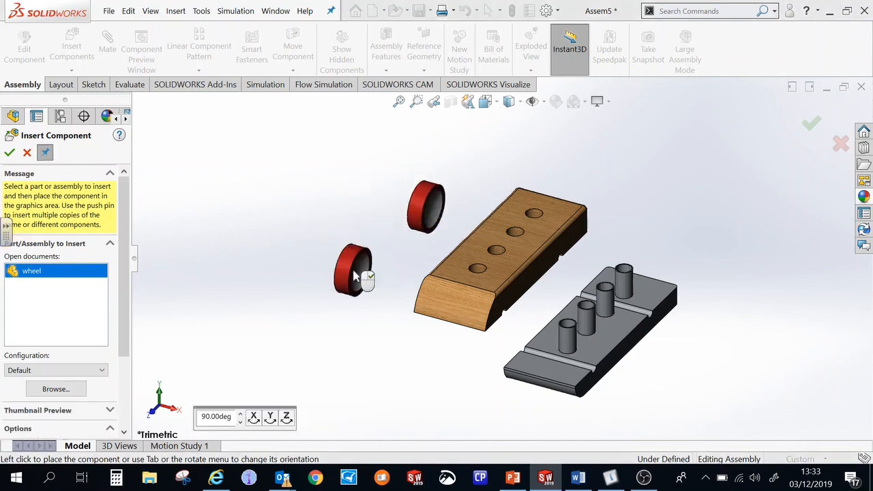
click(354, 276)
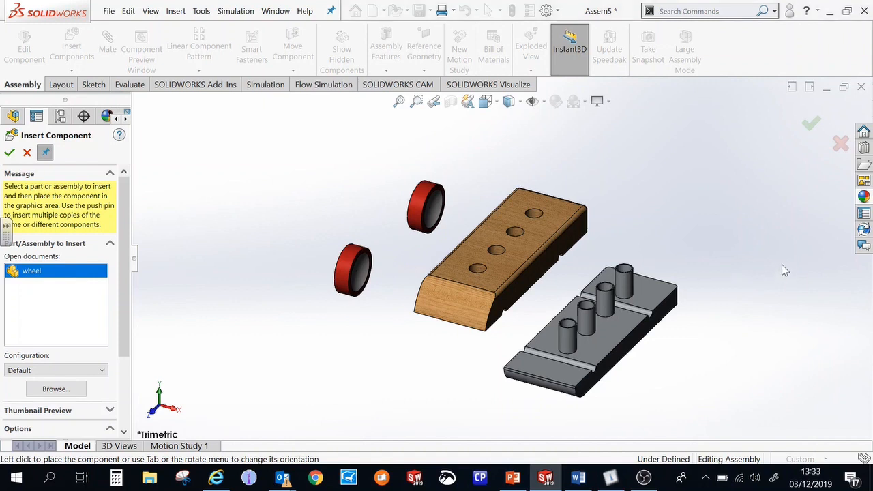
click(728, 357)
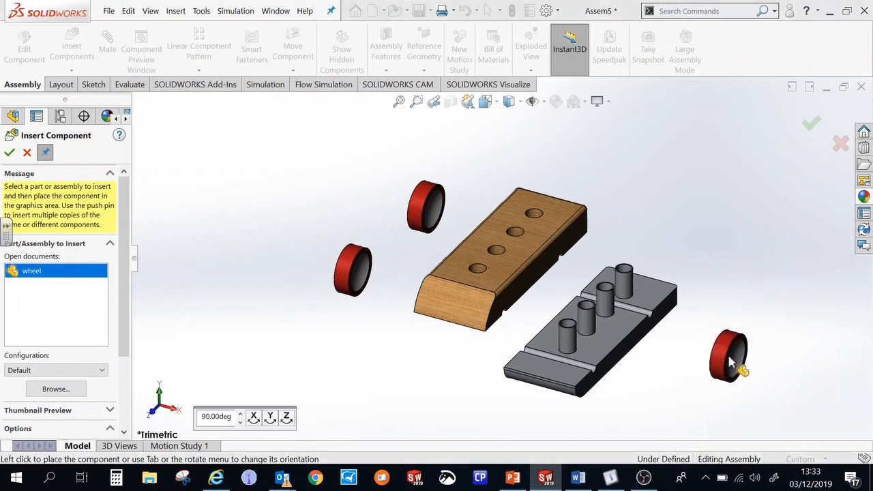
click(790, 292)
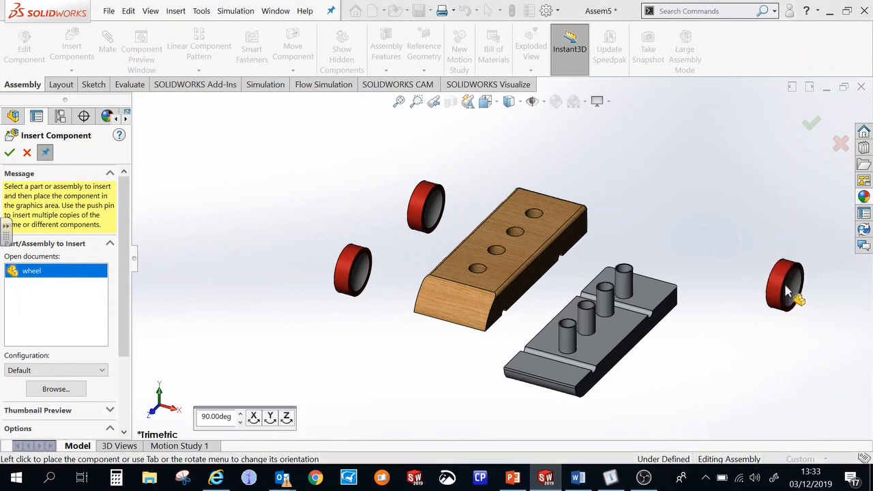
click(728, 358)
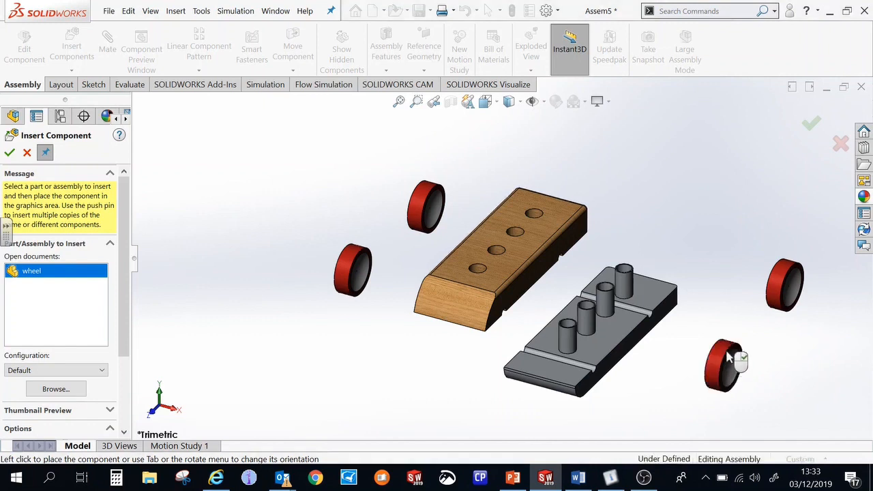
click(11, 155)
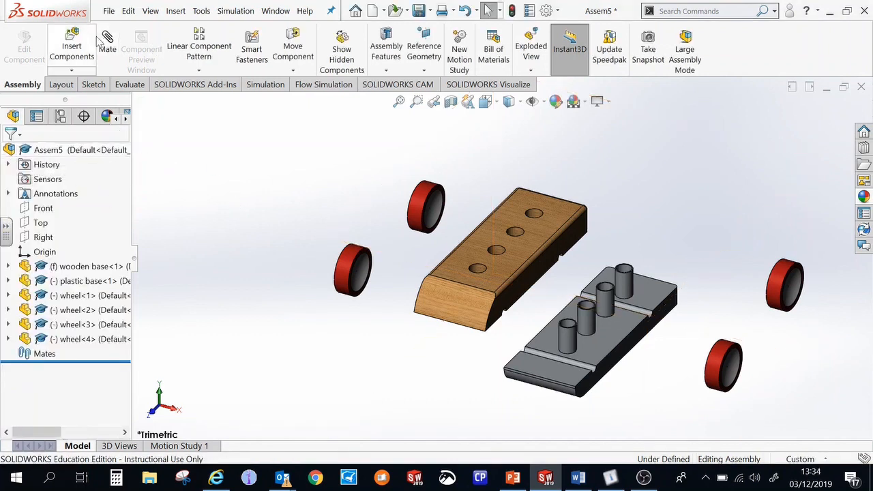
- Insert two copies of the axle part beside the wheels on the wooden base's side
click(81, 44)
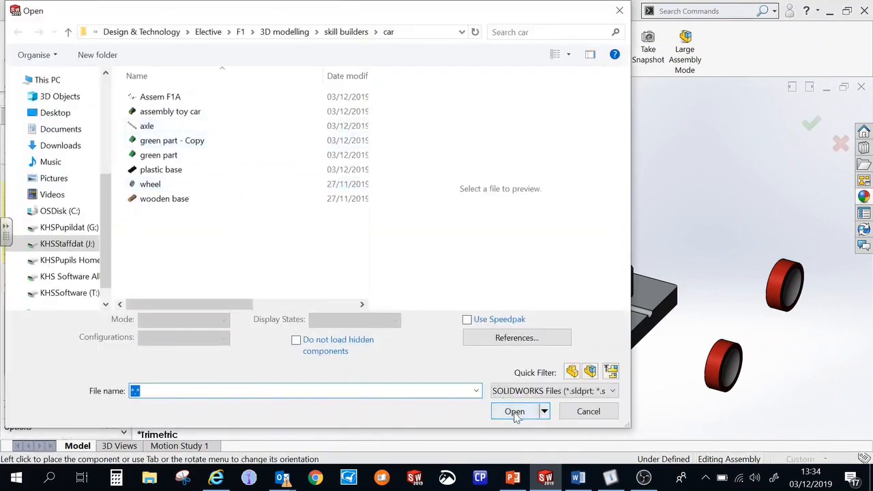
click(150, 125)
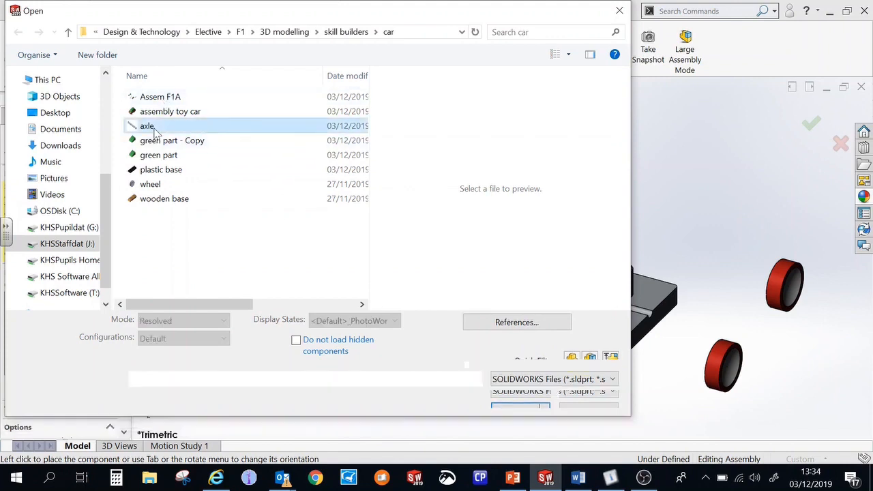
click(504, 399)
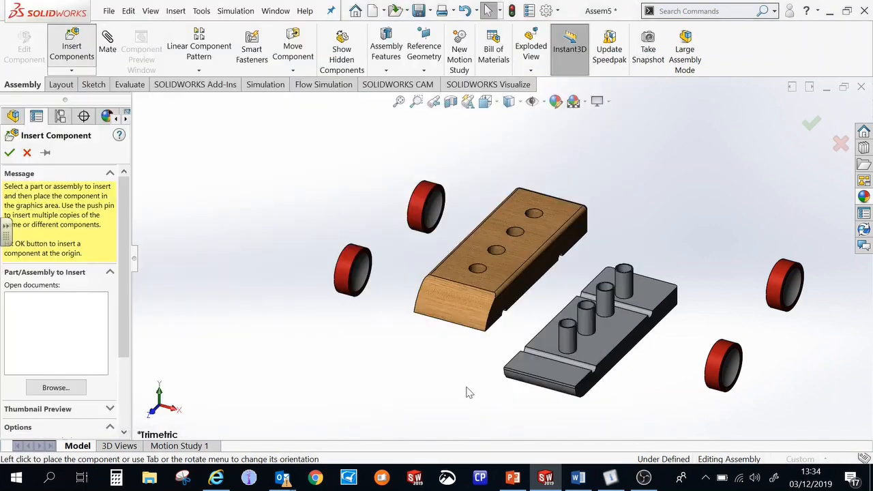
click(45, 152)
click(303, 203)
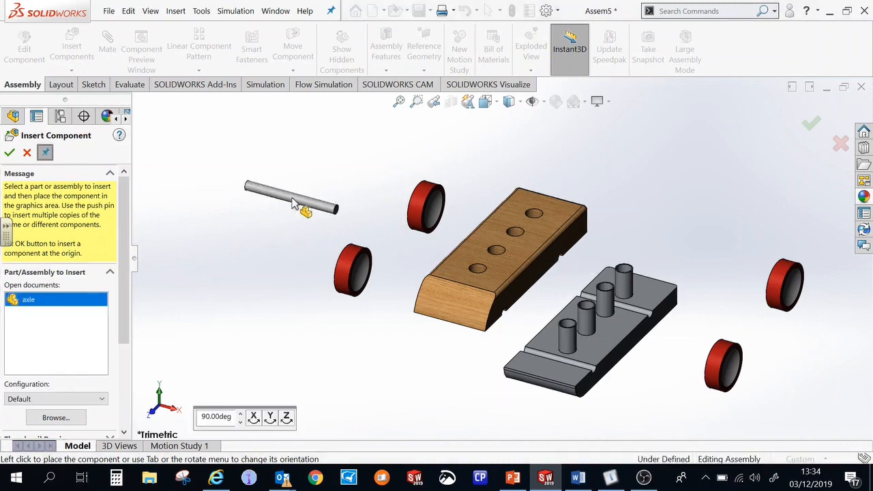
click(249, 242)
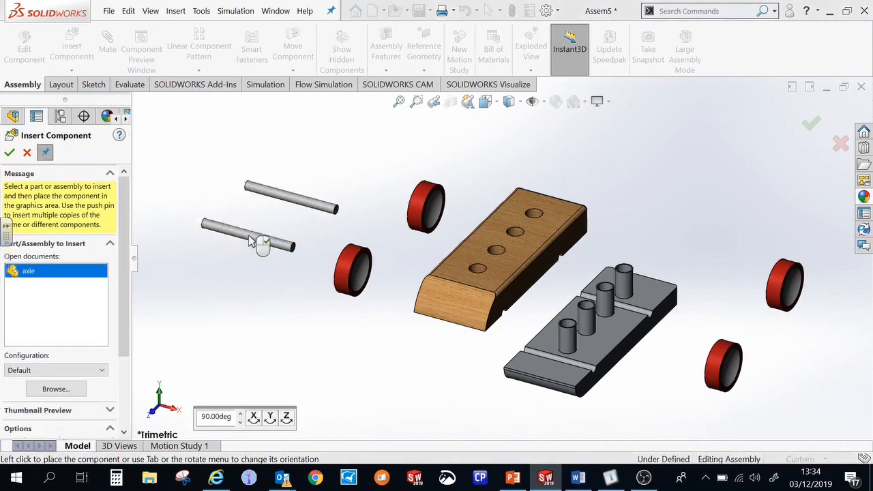
click(10, 153)
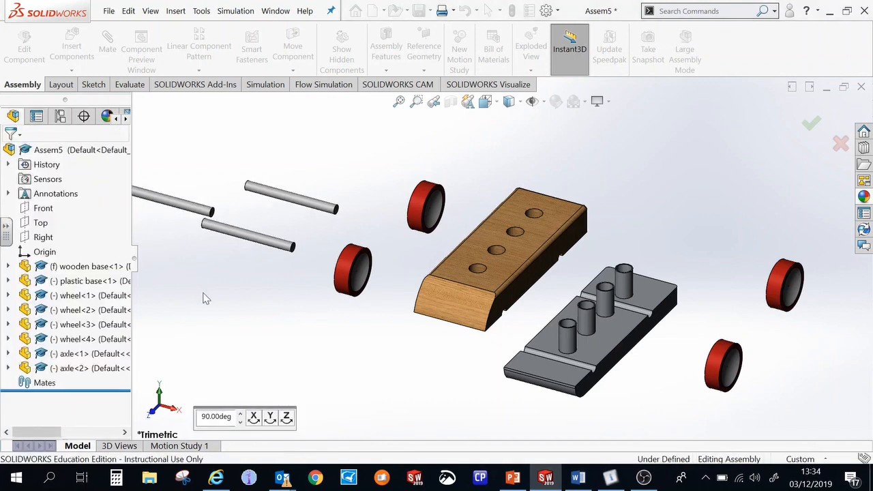
- Insert two copies of the green part, placing them side by side above the wooden base
click(87, 62)
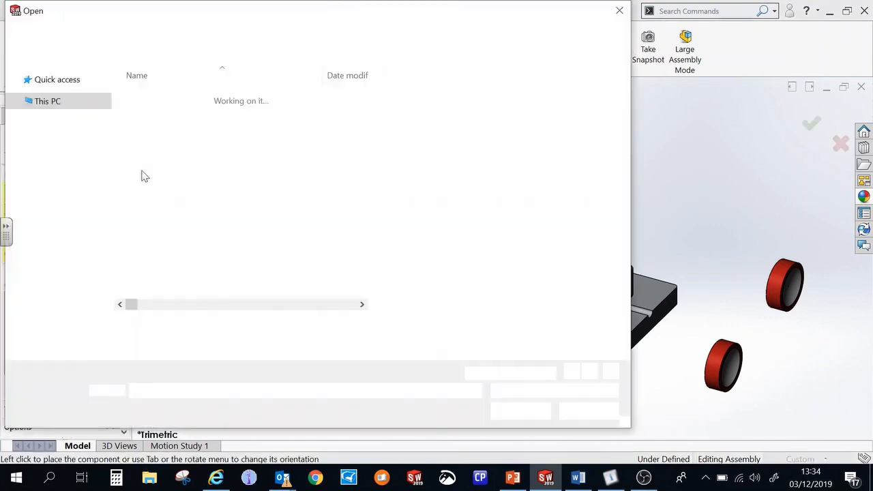
click(150, 156)
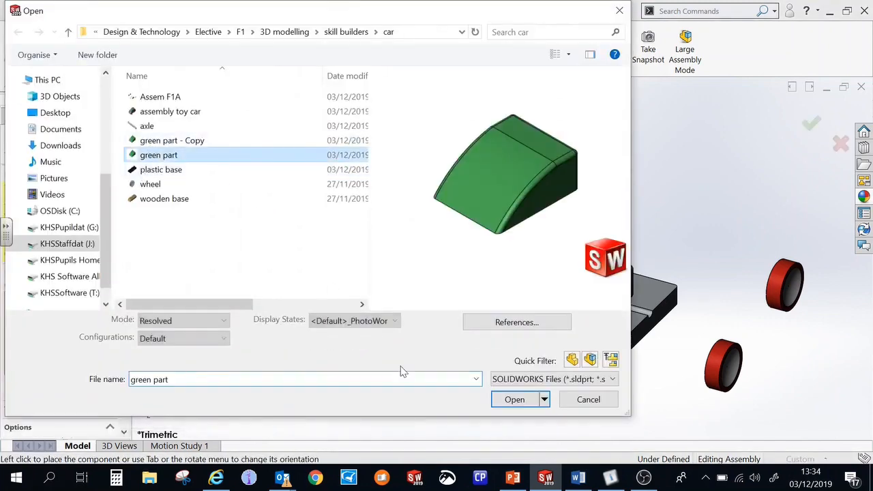
click(516, 399)
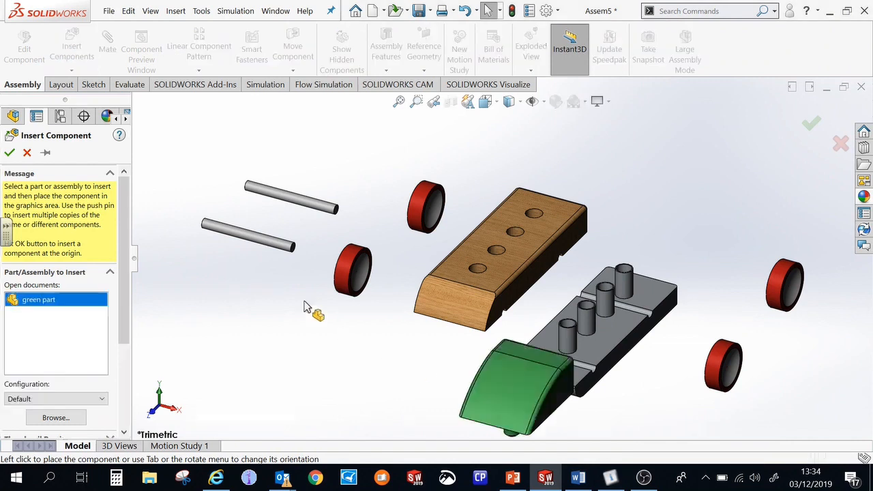
click(45, 154)
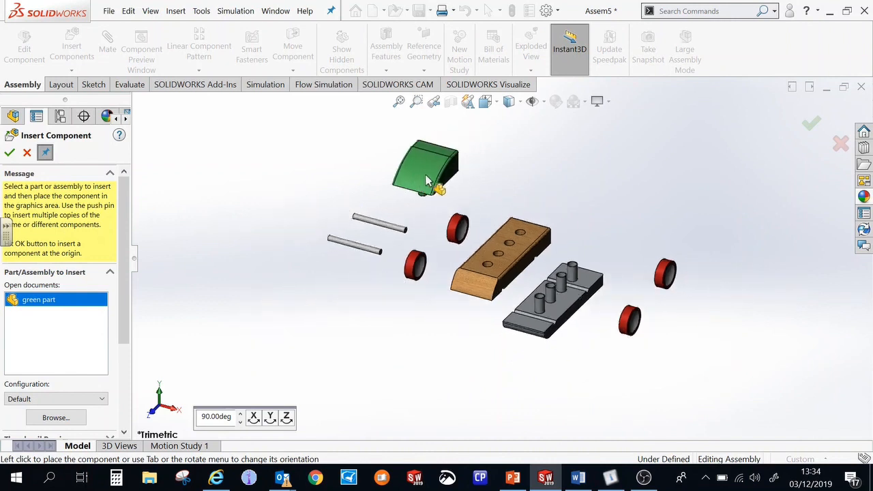
click(426, 180)
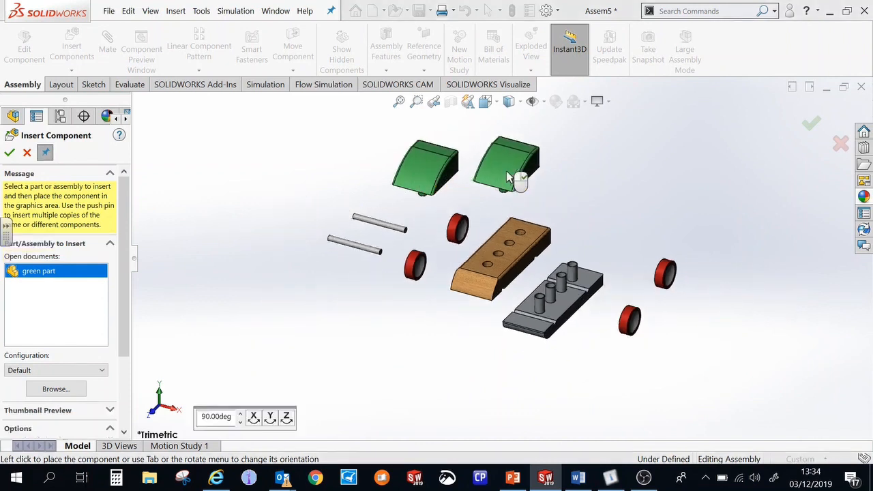
click(506, 171)
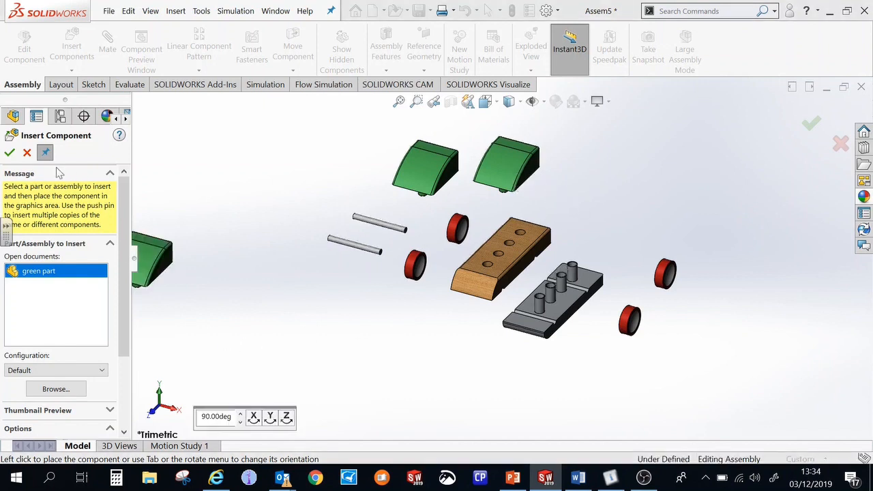
key(Escape)
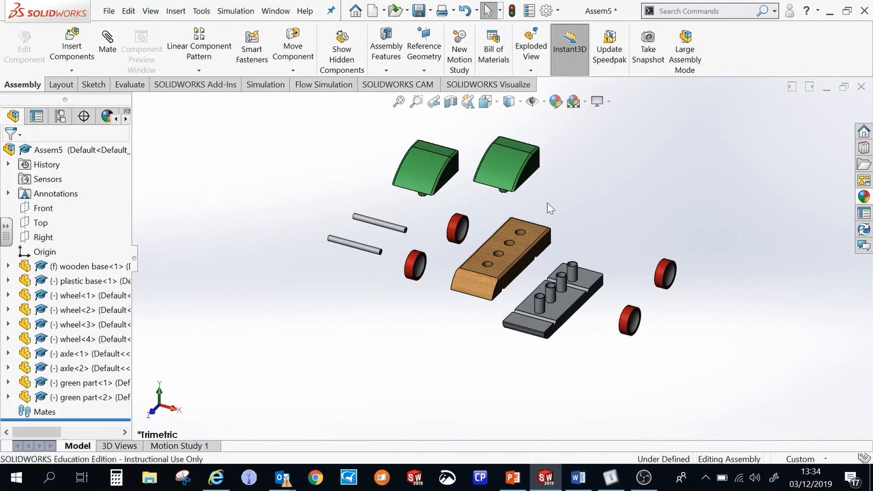
- Add a coincident mate between the plastic base's upper face and the wooden base's underside
scroll(675, 185, down, 1)
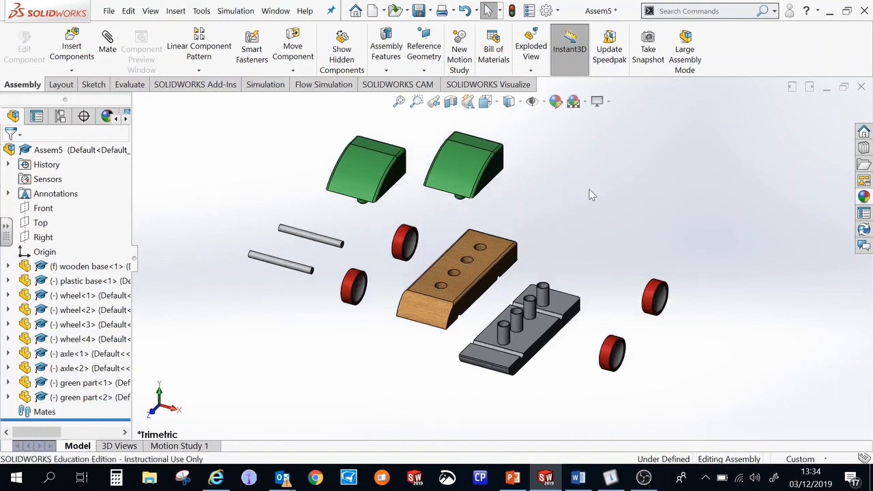
click(107, 43)
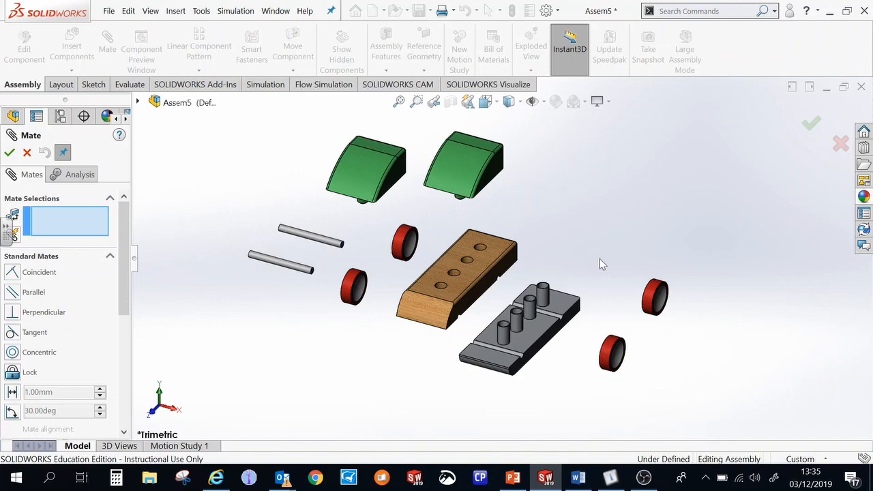
click(571, 308)
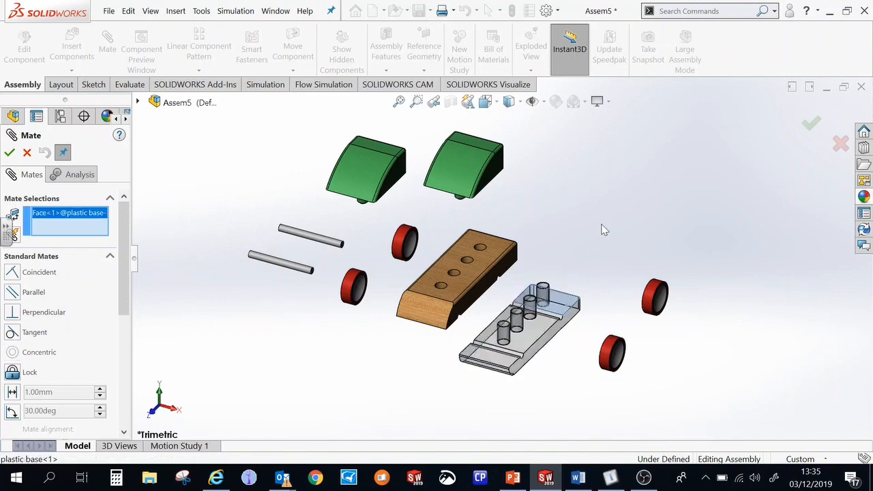
middle_drag(603, 250, 595, 139)
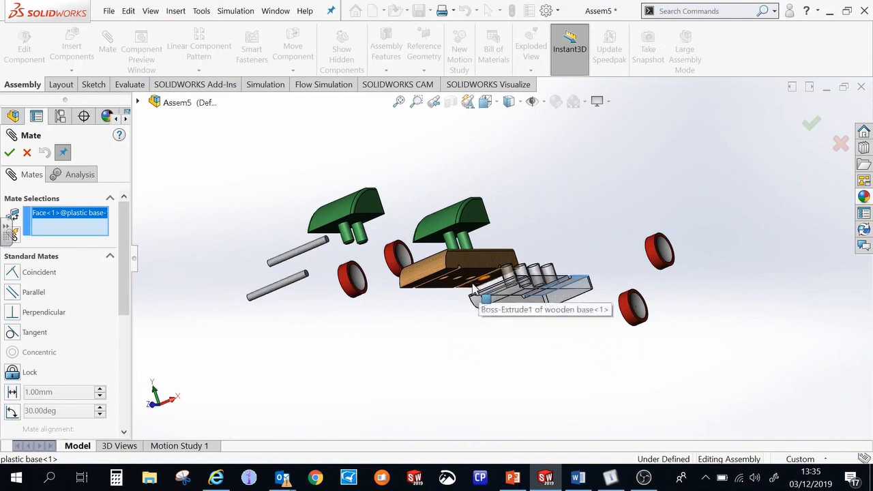
click(526, 240)
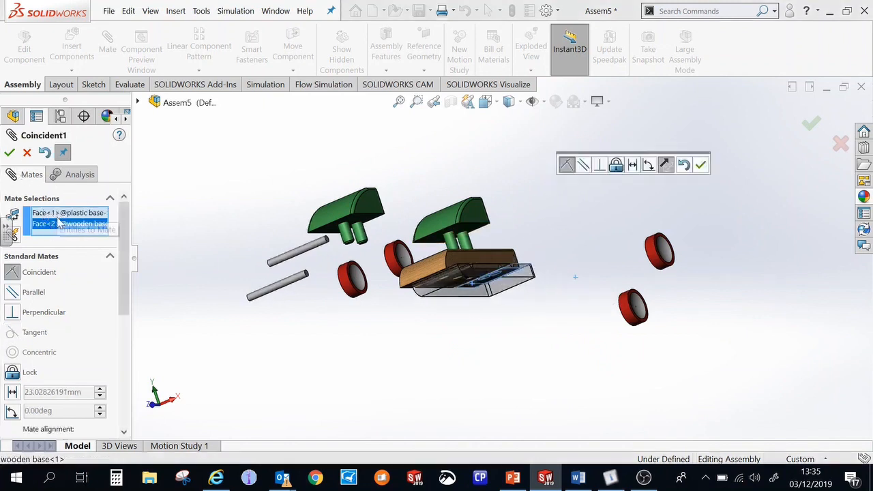
click(9, 153)
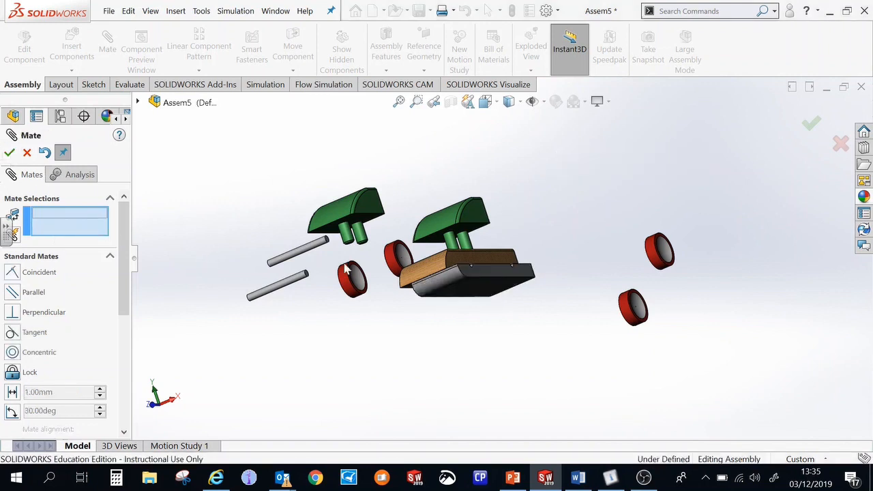
- Add a coincident mate between the matching long side faces of the wooden base and the plastic base
scroll(535, 249, down, 5)
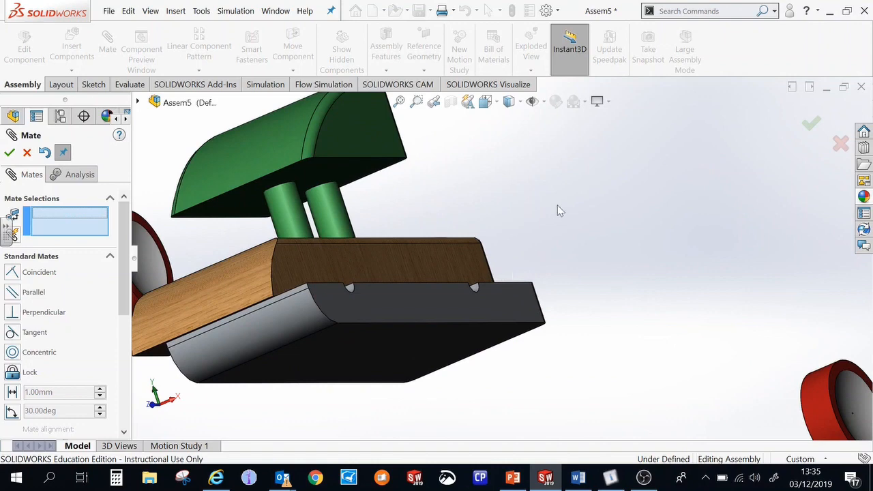
middle_drag(552, 217, 551, 263)
scroll(474, 233, up, 1)
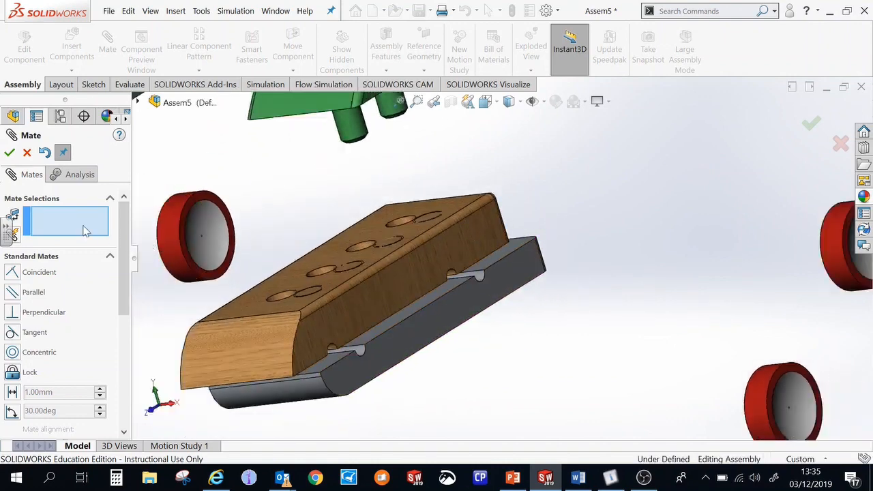
click(454, 254)
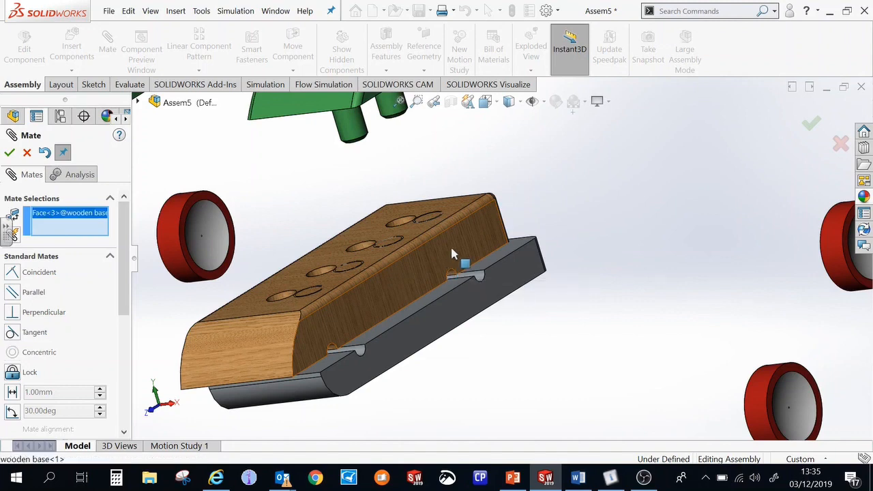
click(514, 286)
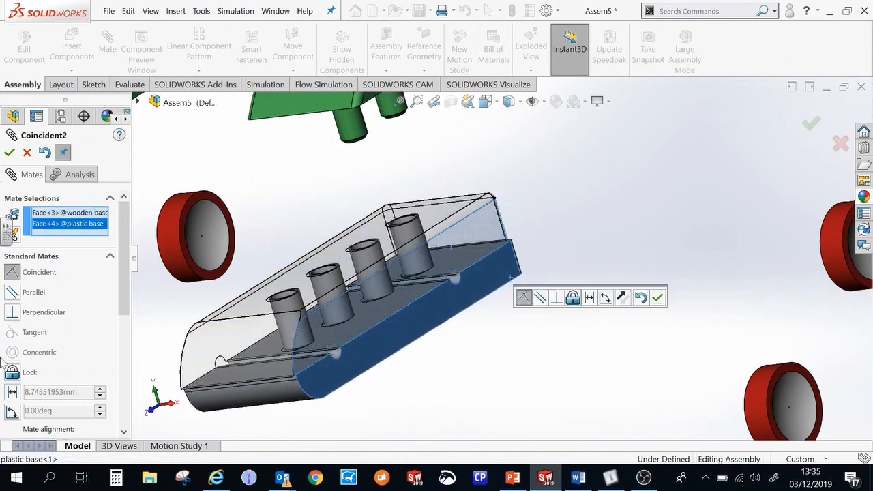
click(10, 153)
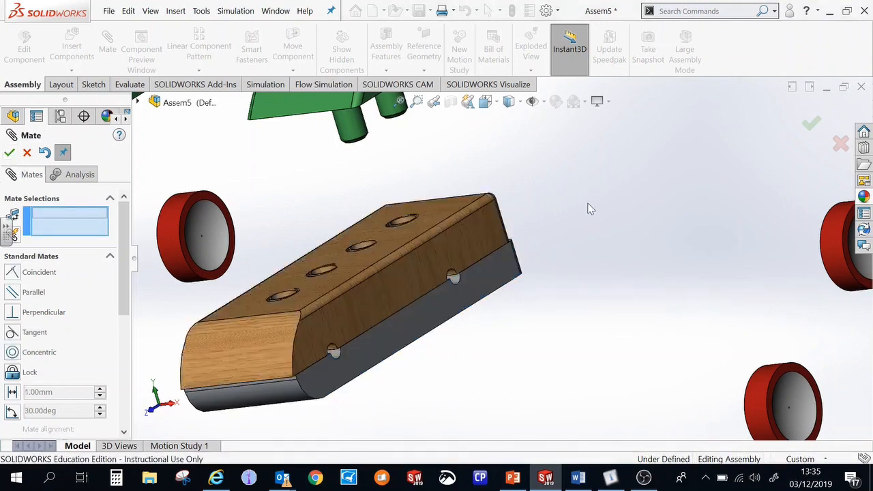
- Add a coincident mate between the flat rear end faces of the plastic base and the wooden base
middle_drag(576, 215, 560, 230)
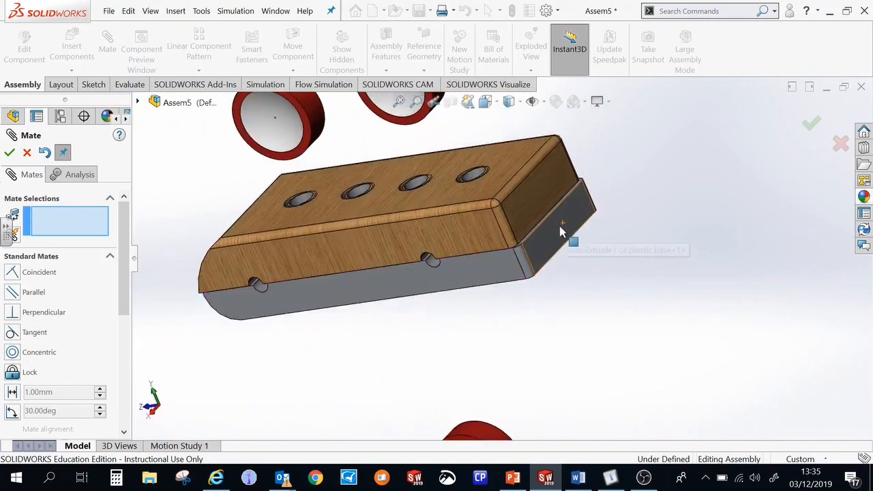
click(556, 235)
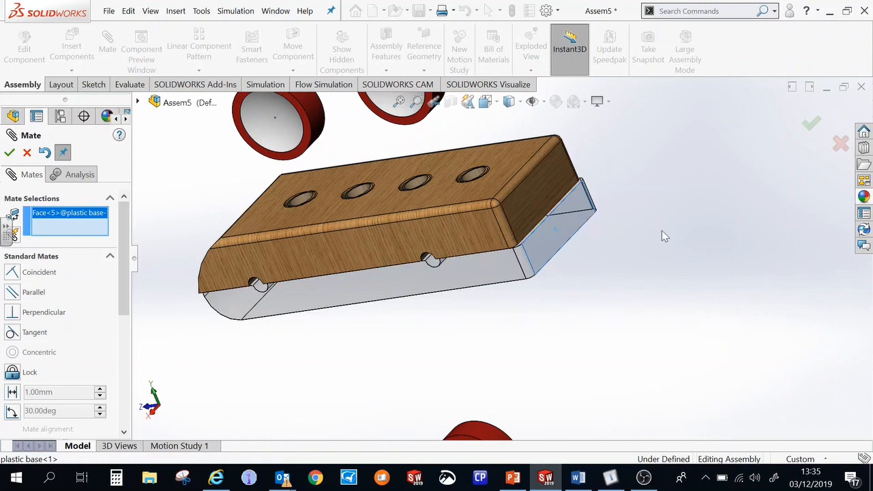
click(550, 179)
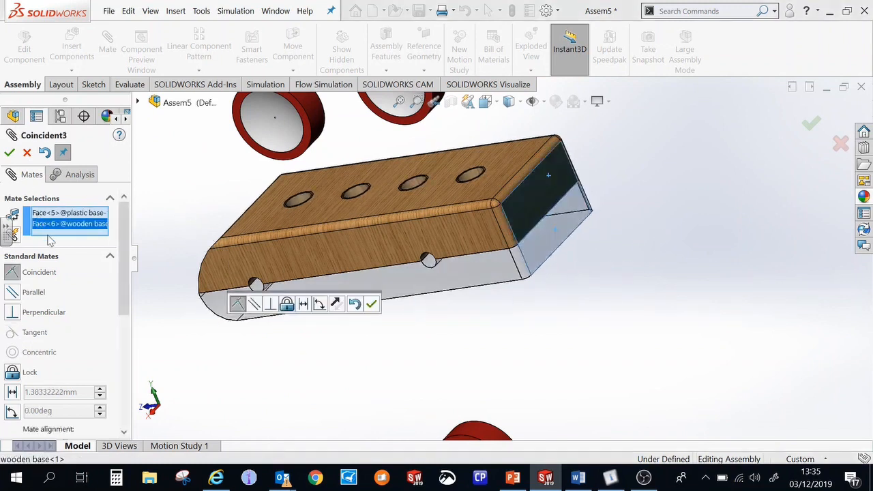
click(10, 154)
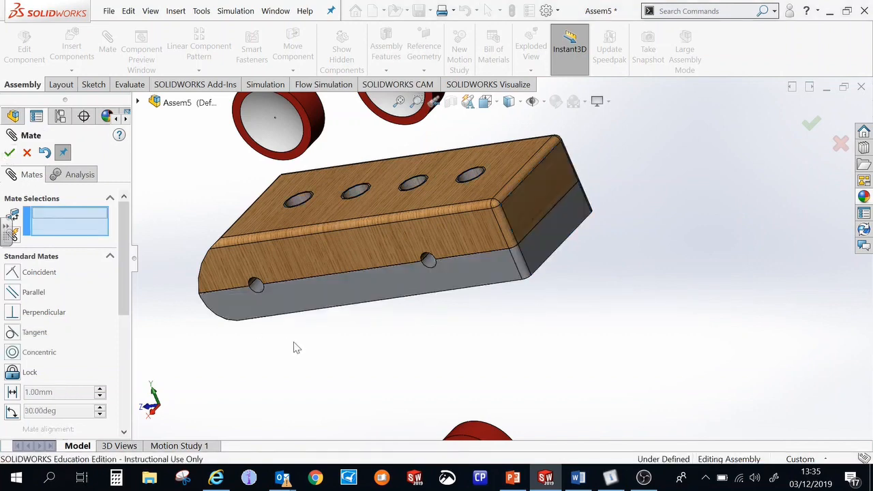
- Add a coincident mate between the inner end face of wheel<4>'s hole and the nearest end face of axle<2>
key(ctrl+7)
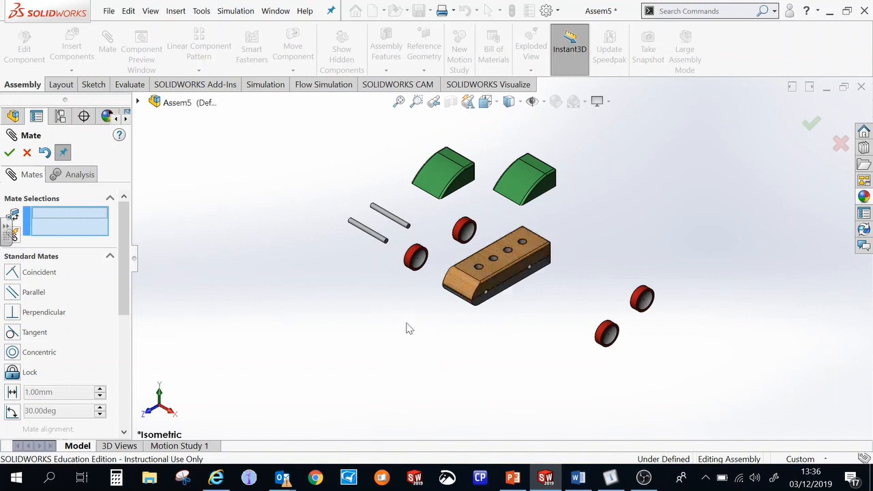
middle_drag(420, 341, 462, 404)
scroll(497, 267, down, 3)
scroll(367, 306, down, 6)
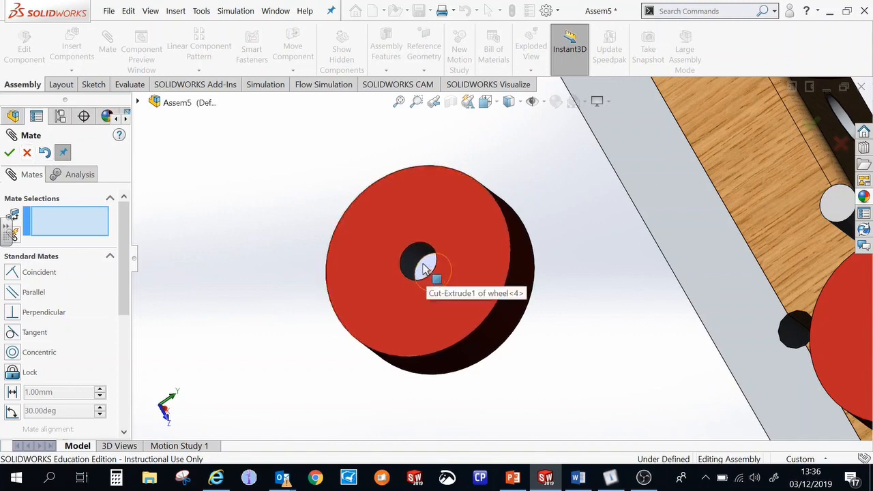
click(424, 268)
scroll(426, 266, up, 8)
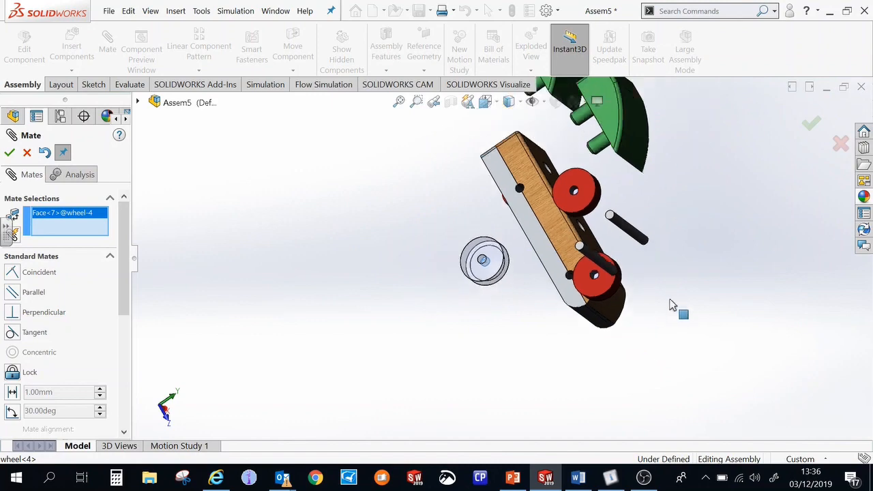
middle_drag(660, 293, 555, 266)
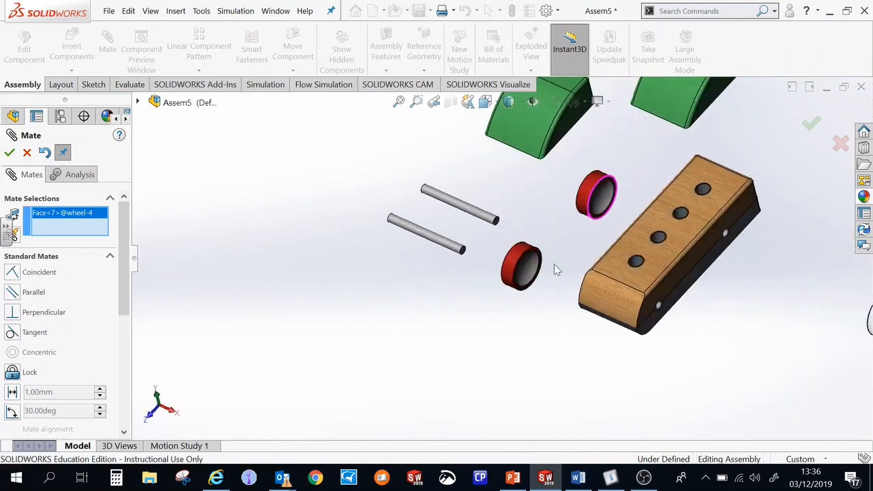
scroll(471, 257, down, 5)
scroll(463, 247, down, 2)
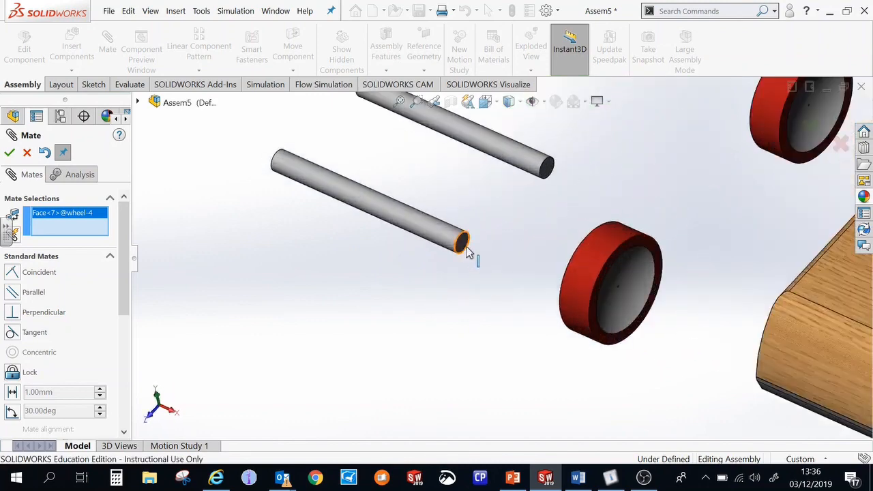
click(467, 252)
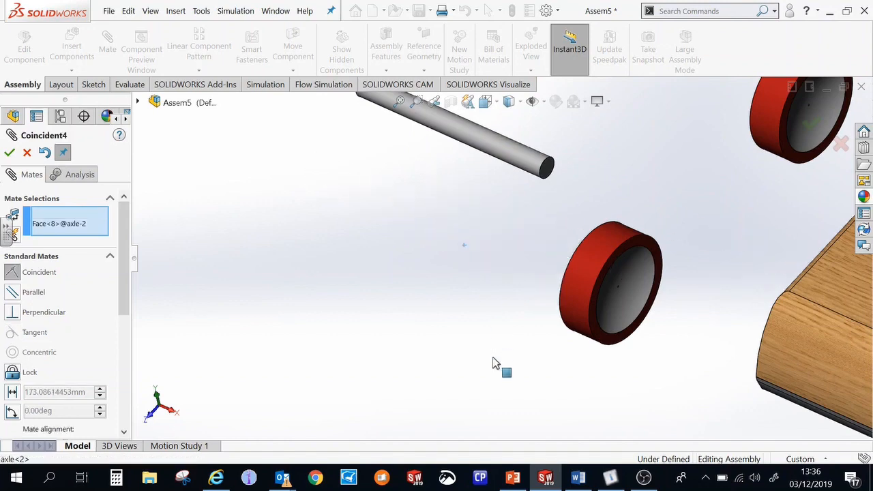
scroll(382, 313, up, 8)
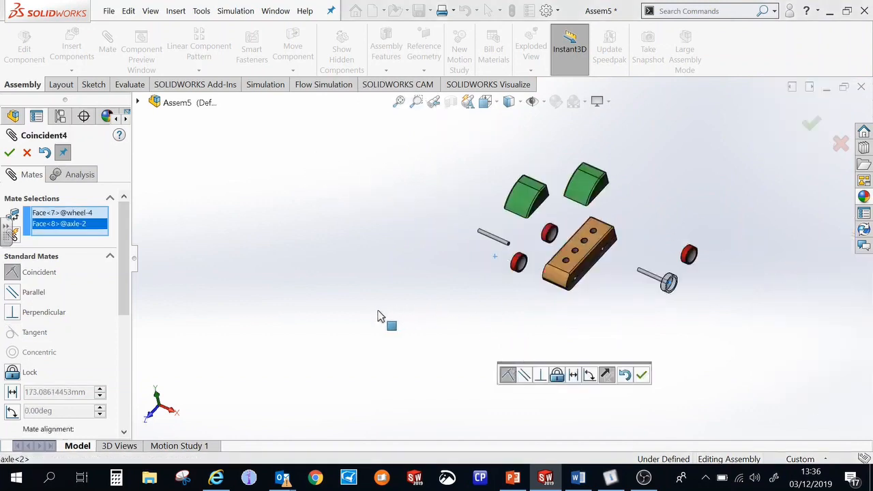
scroll(380, 316, up, 2)
scroll(619, 278, down, 8)
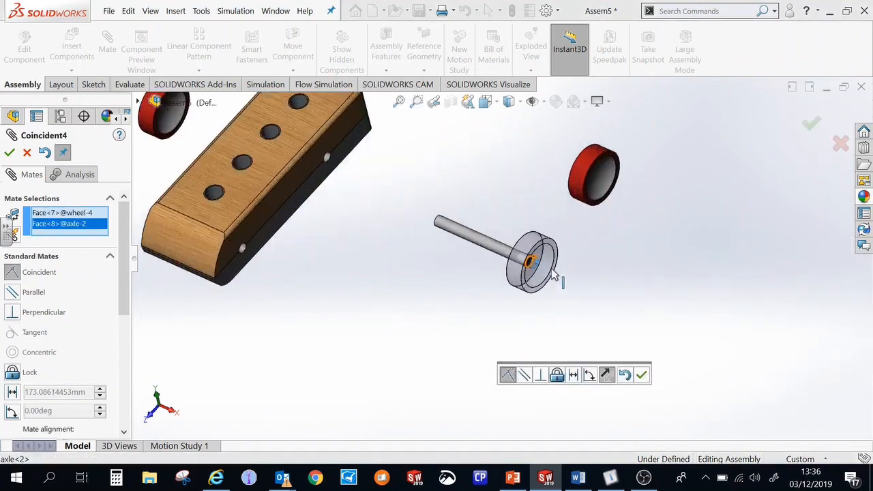
scroll(555, 289, down, 5)
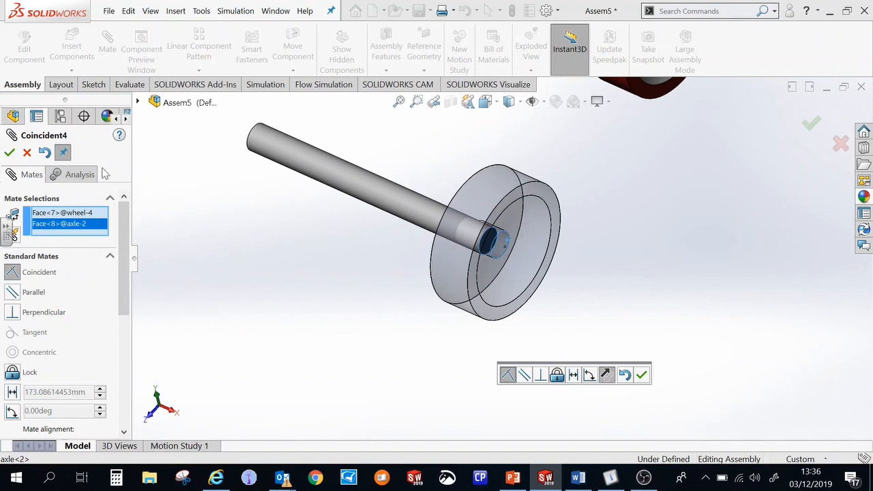
click(9, 154)
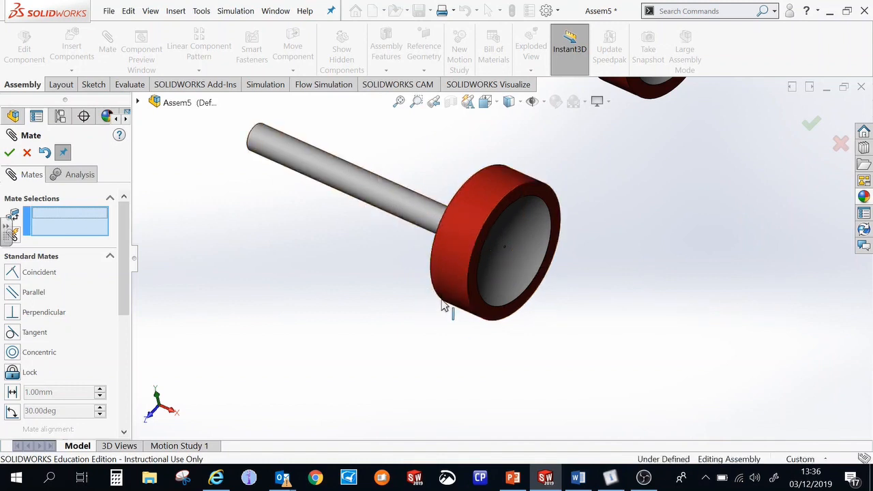
- Add a concentric mate between the cylindrical face of axle<2> and the outer rim of wheel<4>
middle_drag(444, 380, 484, 366)
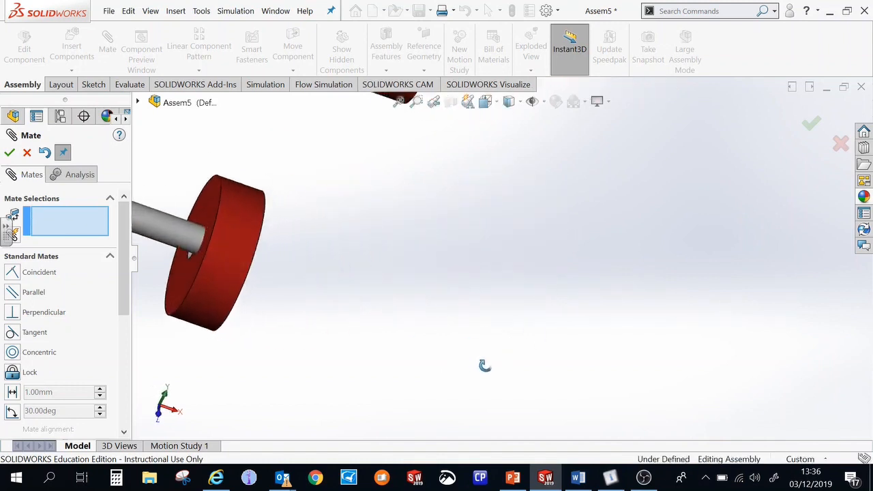
scroll(354, 278, up, 4)
scroll(330, 253, down, 3)
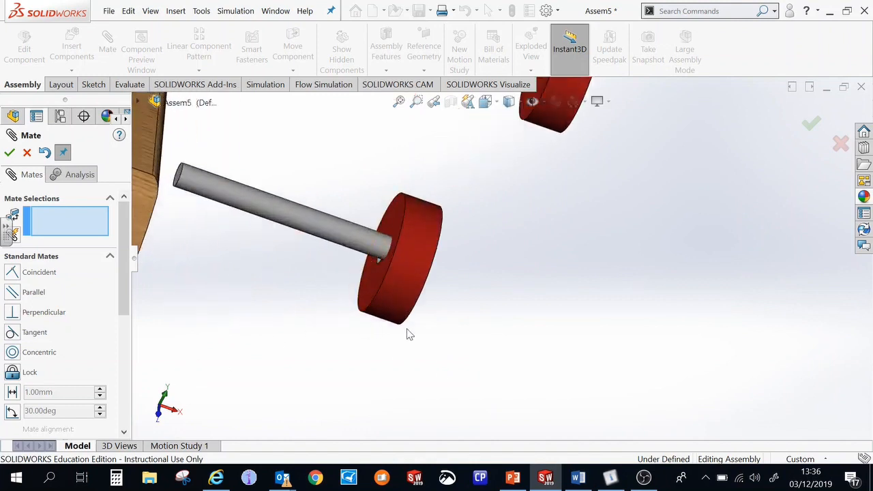
click(344, 240)
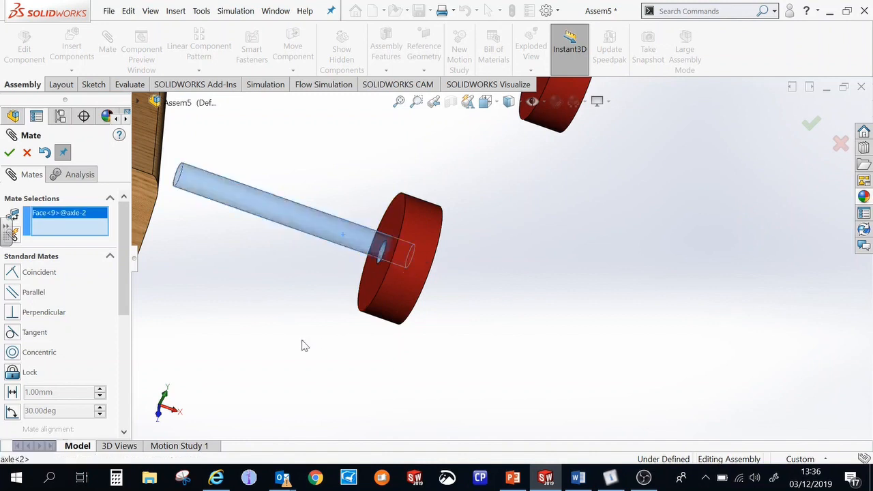
click(429, 236)
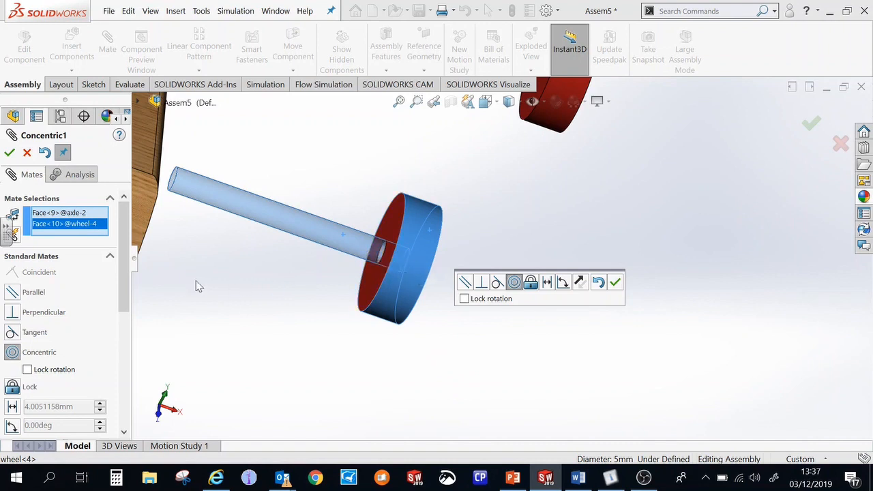
click(9, 152)
- Set up a coincident mate between the inner end face of wheel<2>'s hole and the free end face of axle<2>
middle_drag(296, 327, 420, 295)
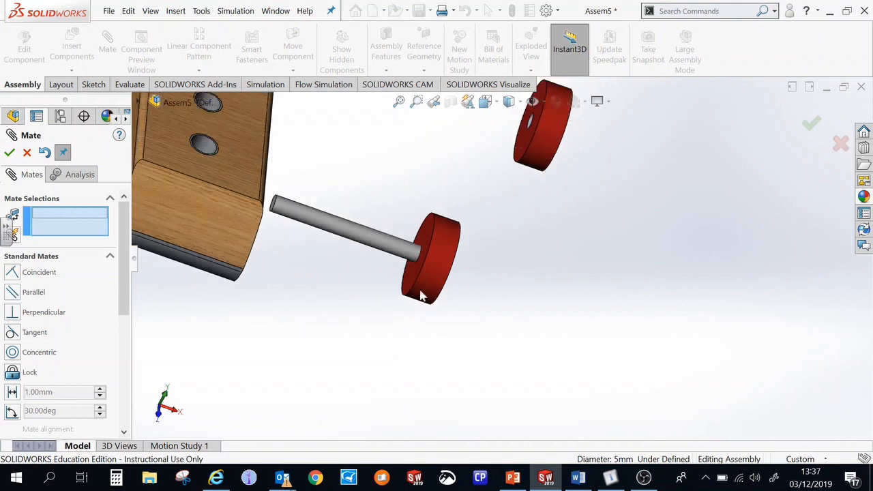
scroll(447, 310, up, 3)
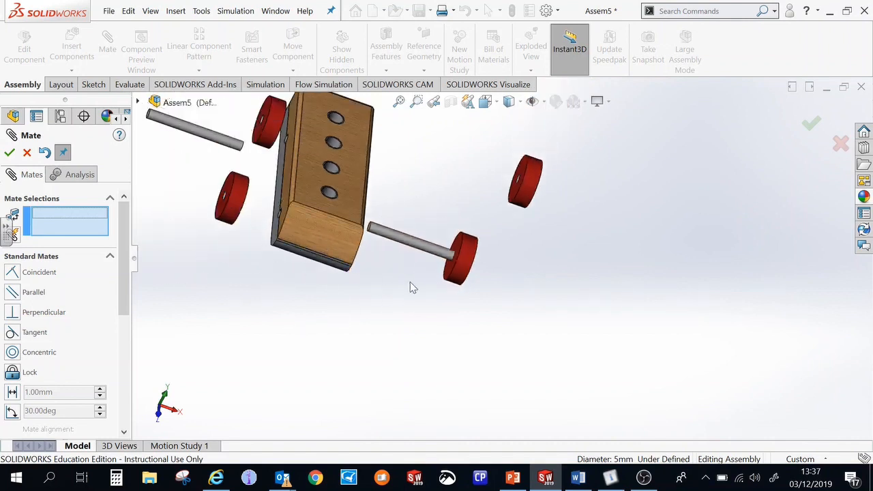
scroll(364, 272, up, 2)
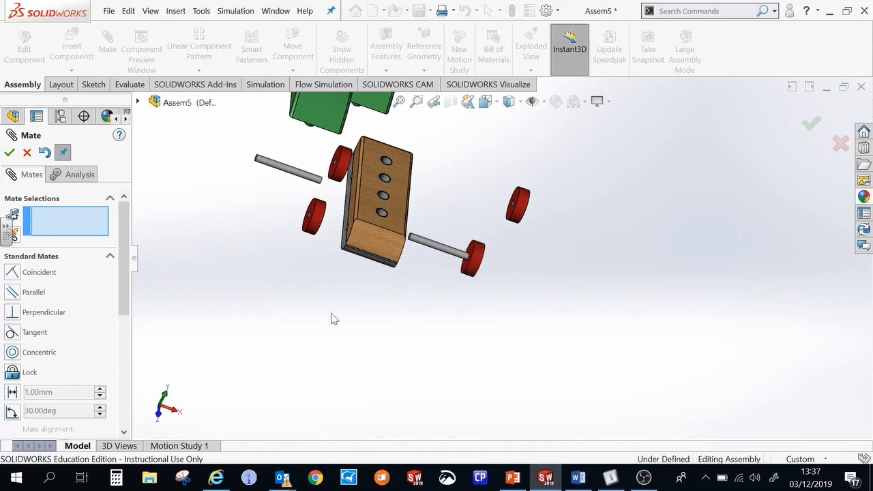
scroll(297, 266, down, 2)
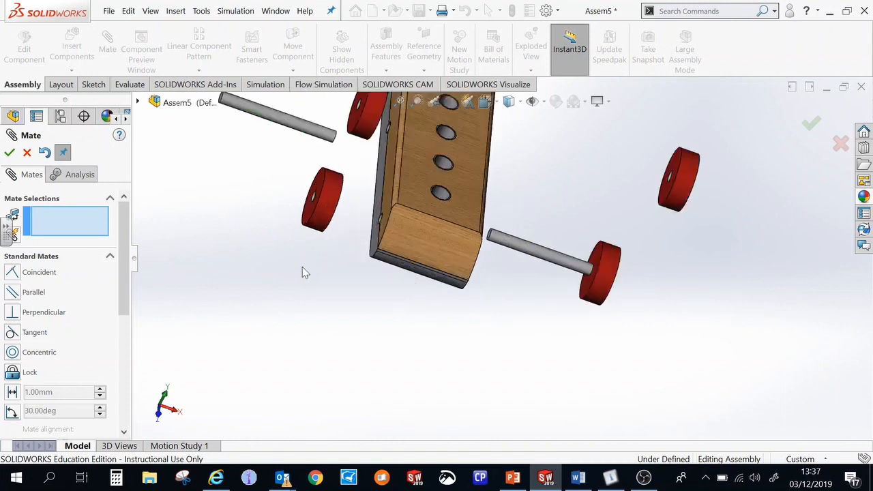
middle_drag(302, 271, 349, 291)
scroll(436, 225, down, 5)
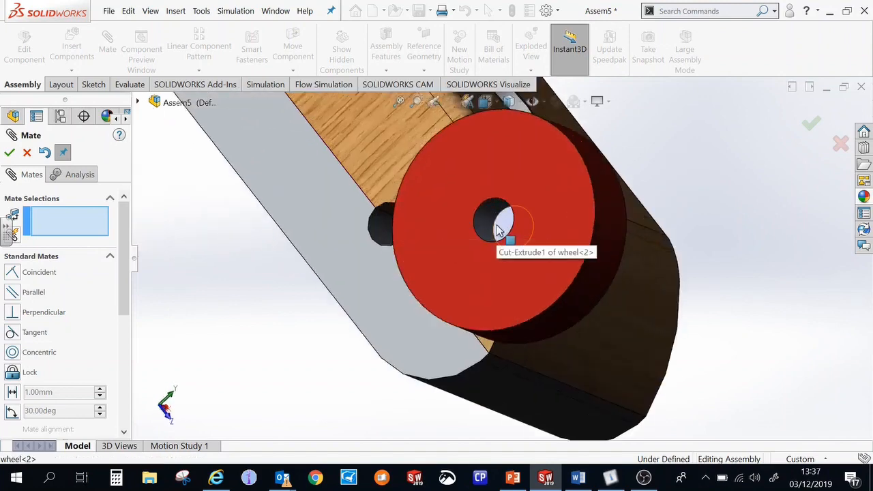
click(496, 232)
scroll(276, 326, up, 5)
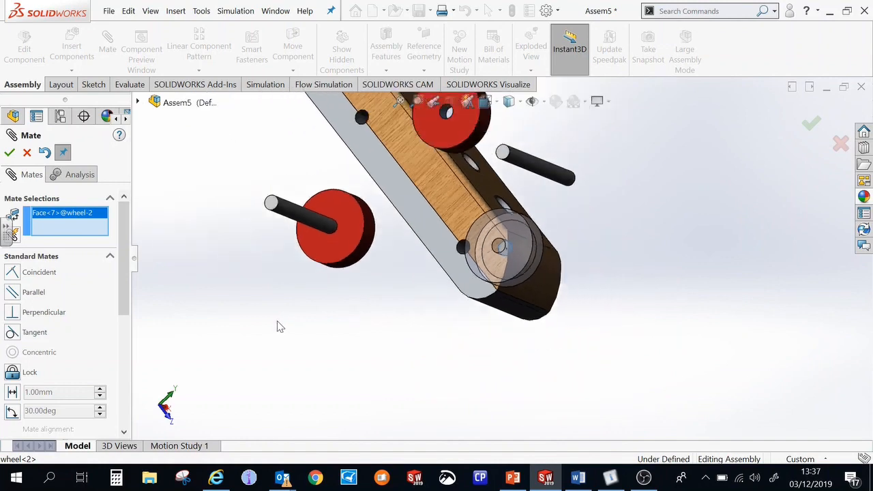
click(271, 204)
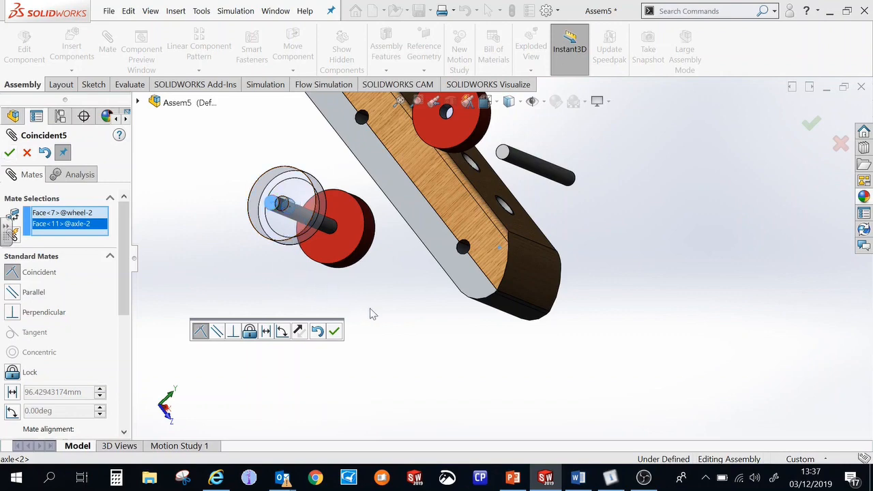
- Switch the coincident mate's alignment to anti-aligned so wheel<2> faces the opposite way on axle<2>, and accept it
middle_drag(345, 304, 316, 300)
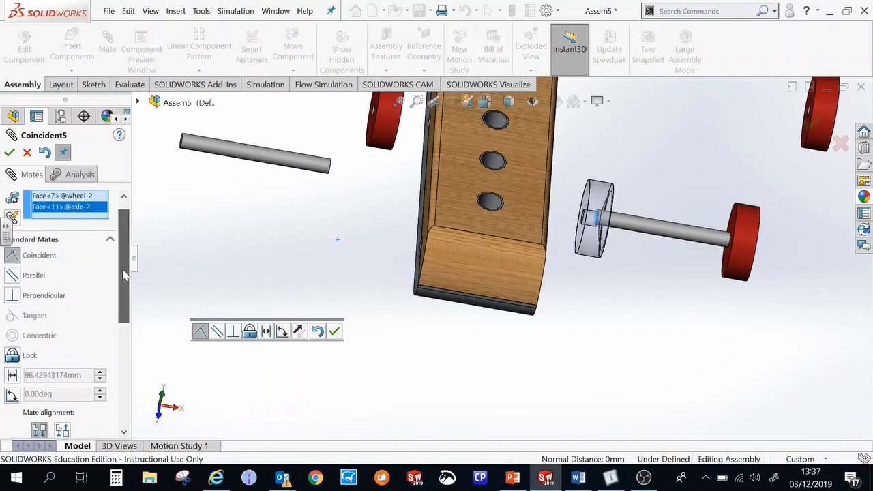
scroll(117, 307, down, 3)
scroll(116, 332, down, 1)
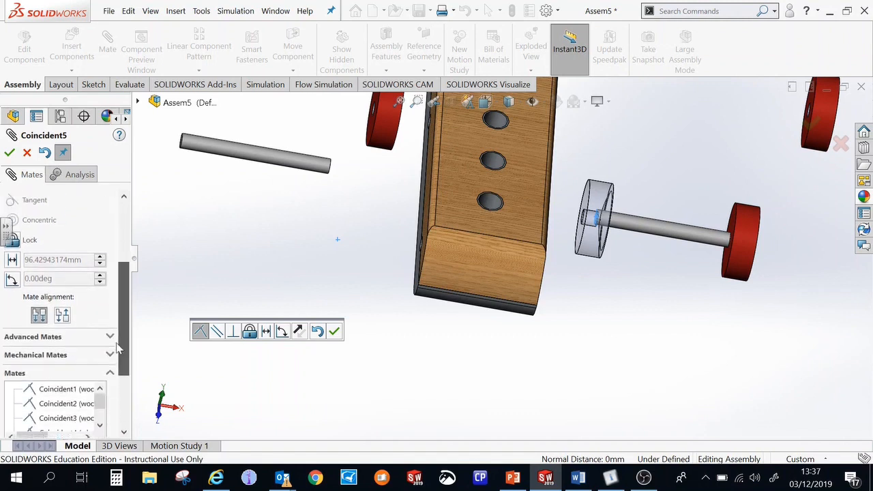
click(62, 317)
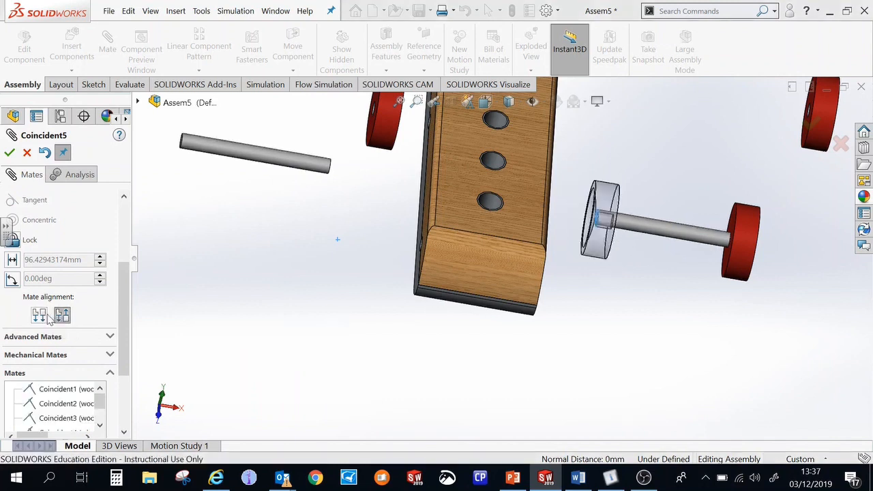
click(40, 316)
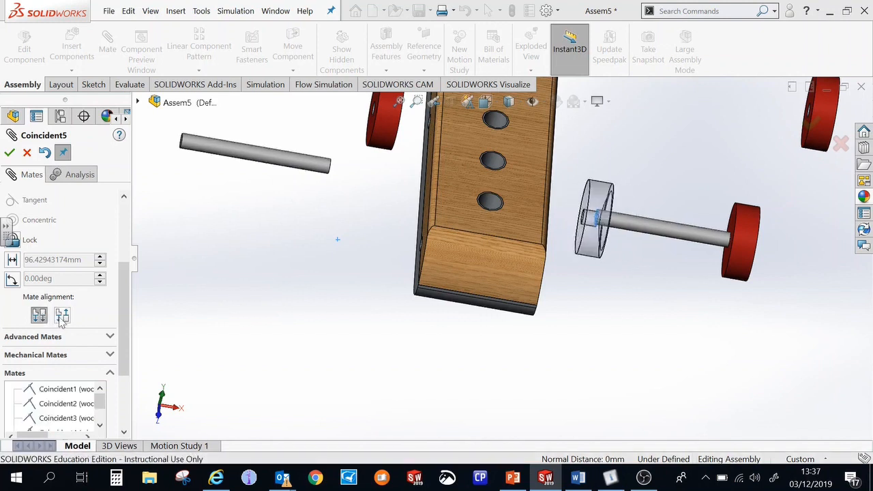
click(63, 316)
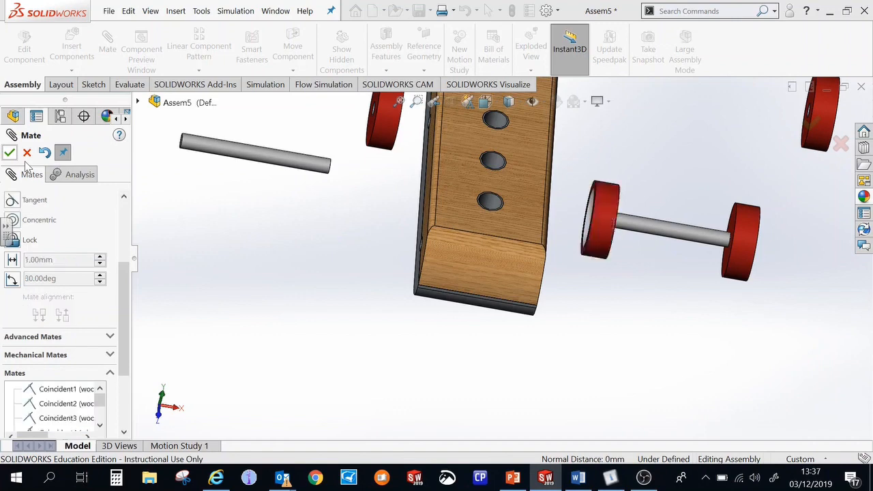
- Add a concentric mate between the cylindrical face of axle<2> and the outer rim of wheel<2>
middle_drag(647, 351, 622, 333)
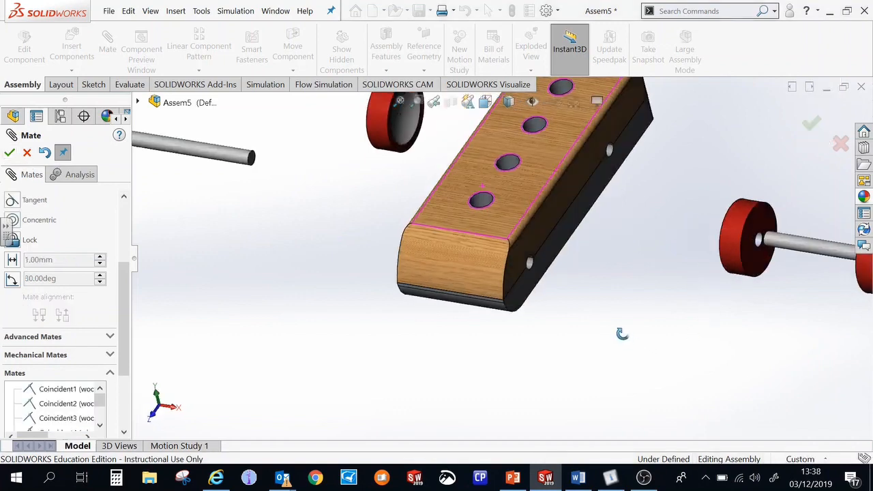
scroll(777, 236, down, 8)
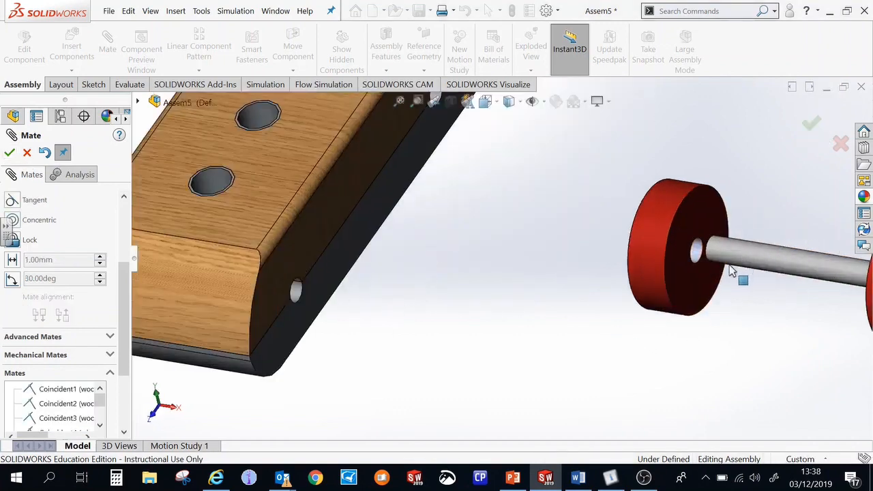
scroll(702, 295, up, 5)
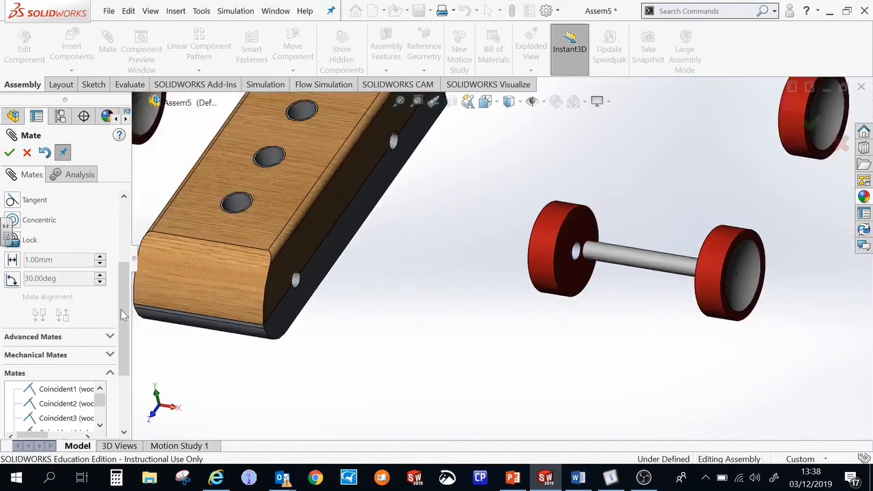
scroll(123, 309, up, 3)
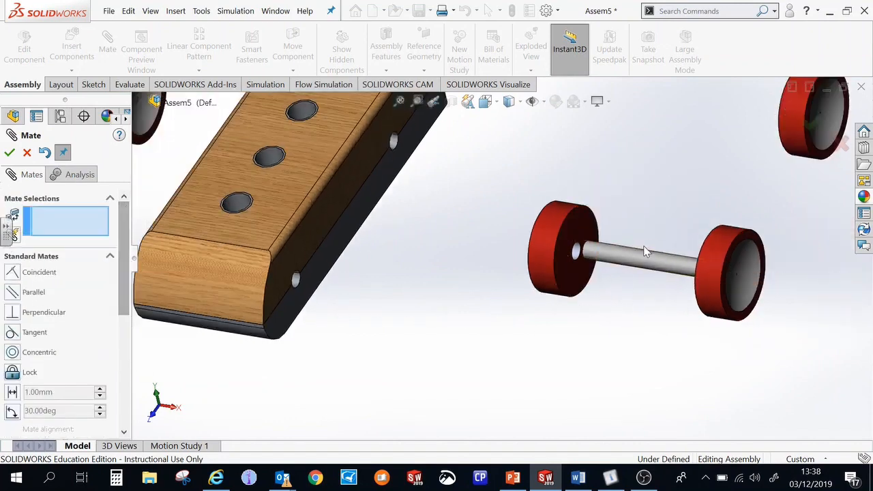
click(641, 265)
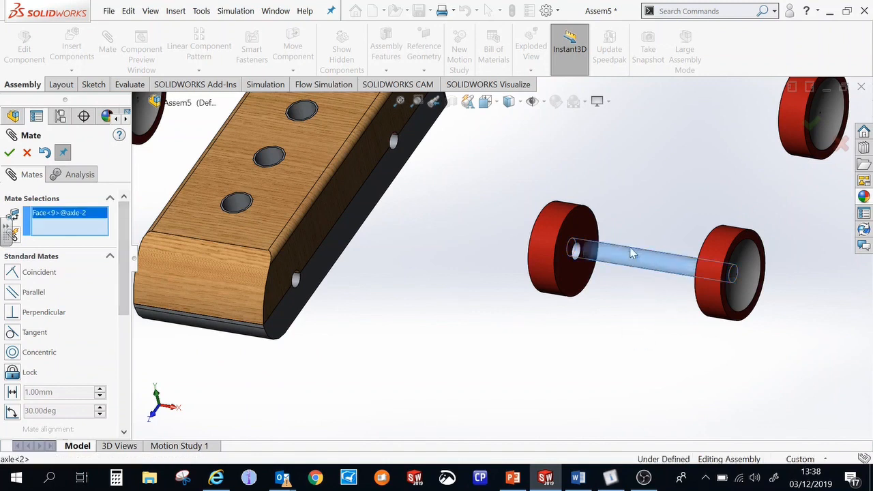
click(551, 241)
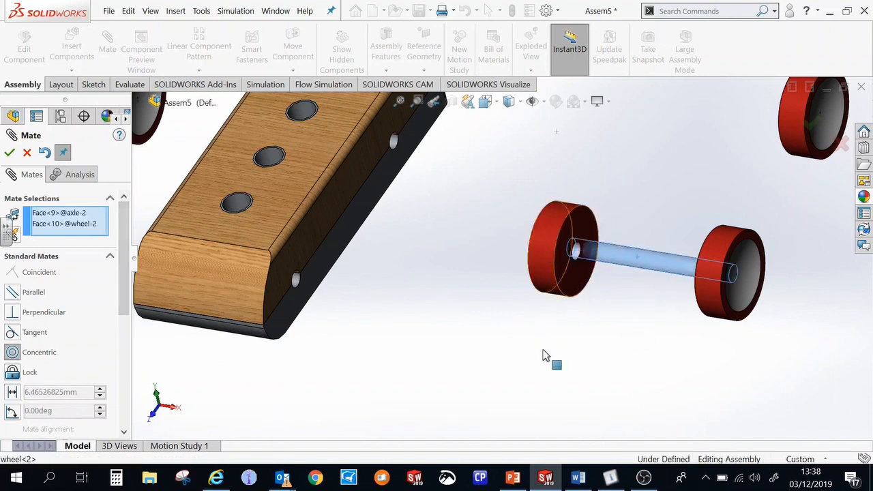
click(9, 153)
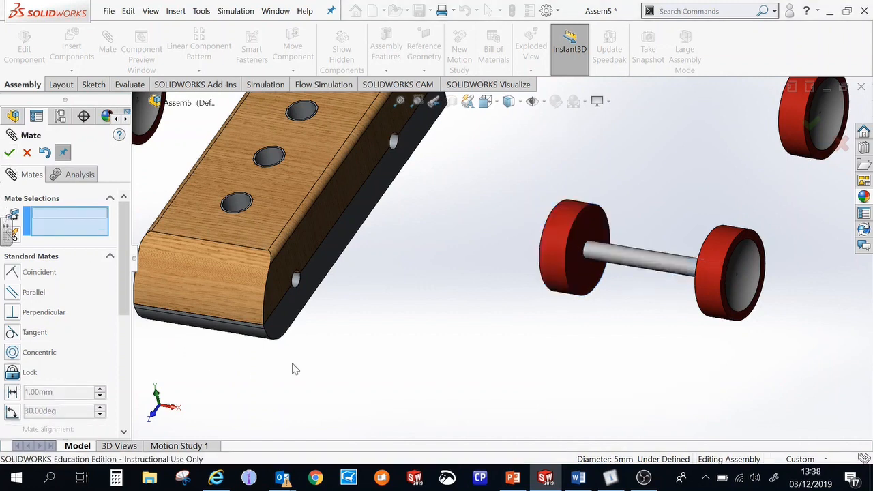
- Add a coincident mate between the end face of axle<1> nearest the car body and the inner end face of wheel<3>'s hole
scroll(366, 356, up, 3)
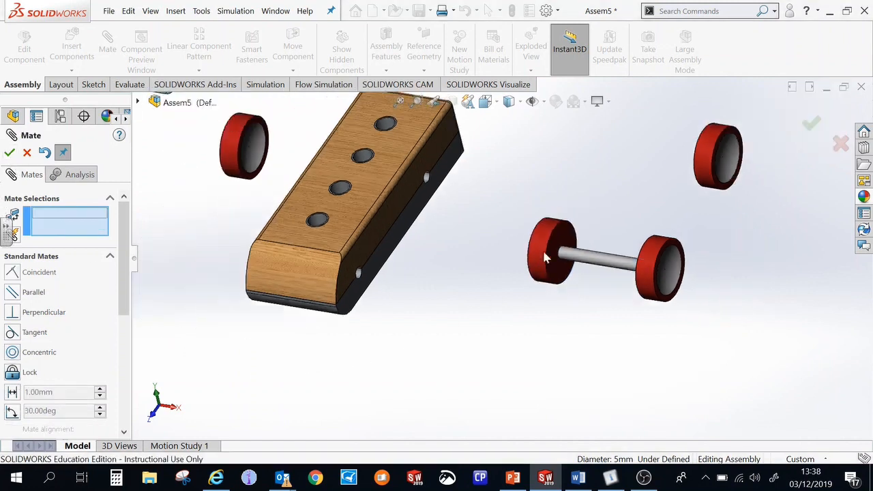
scroll(599, 323, up, 3)
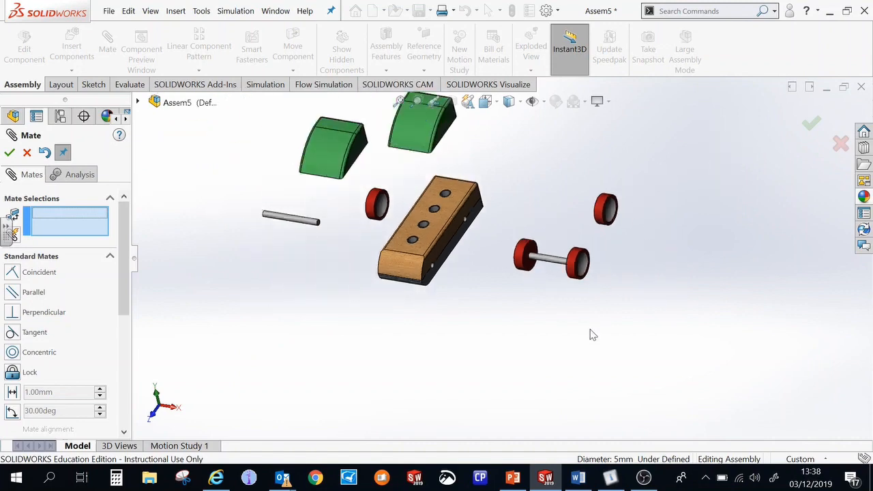
scroll(613, 184, down, 1)
scroll(272, 240, down, 3)
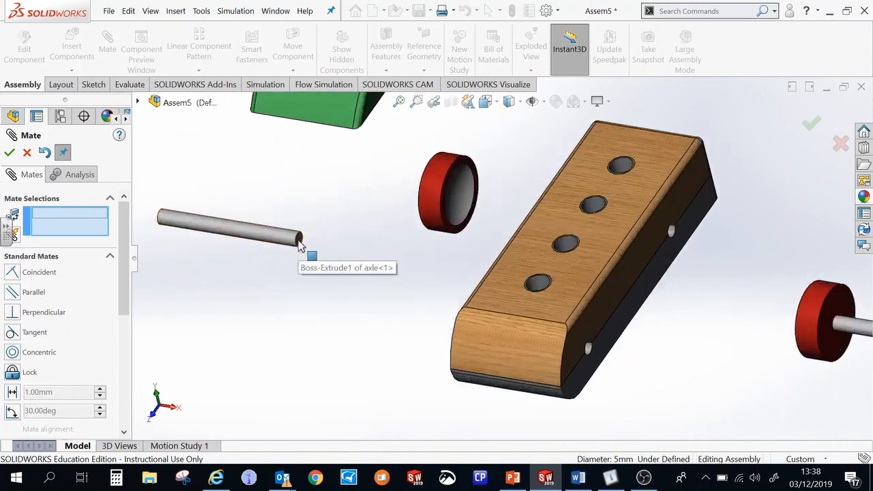
click(298, 245)
scroll(276, 289, up, 3)
scroll(407, 334, up, 2)
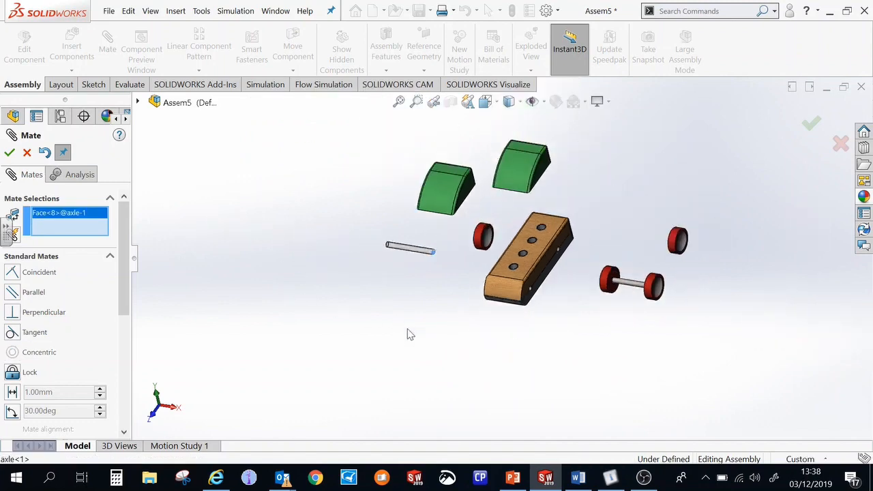
middle_drag(407, 334, 523, 364)
scroll(522, 364, down, 1)
scroll(474, 234, down, 5)
scroll(470, 239, down, 3)
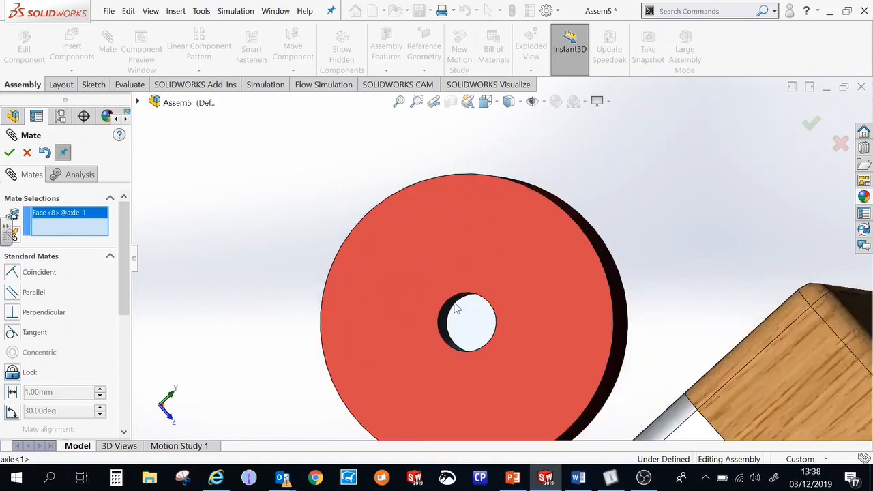
click(458, 322)
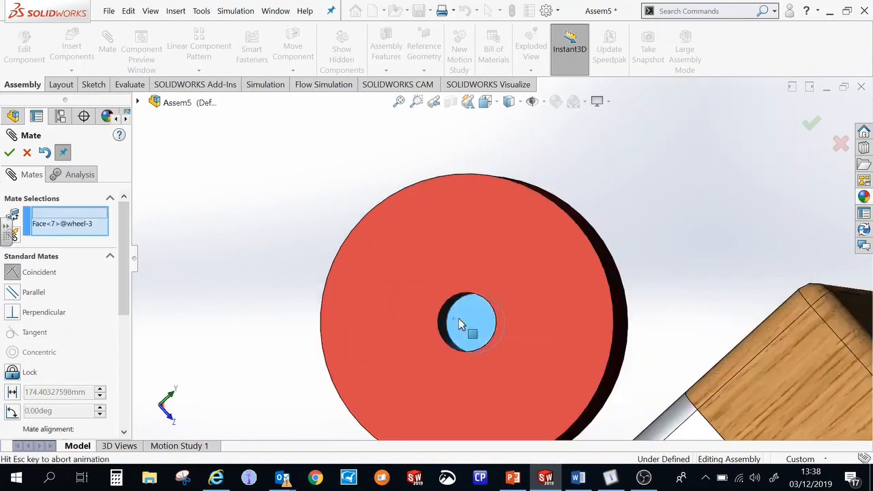
click(467, 318)
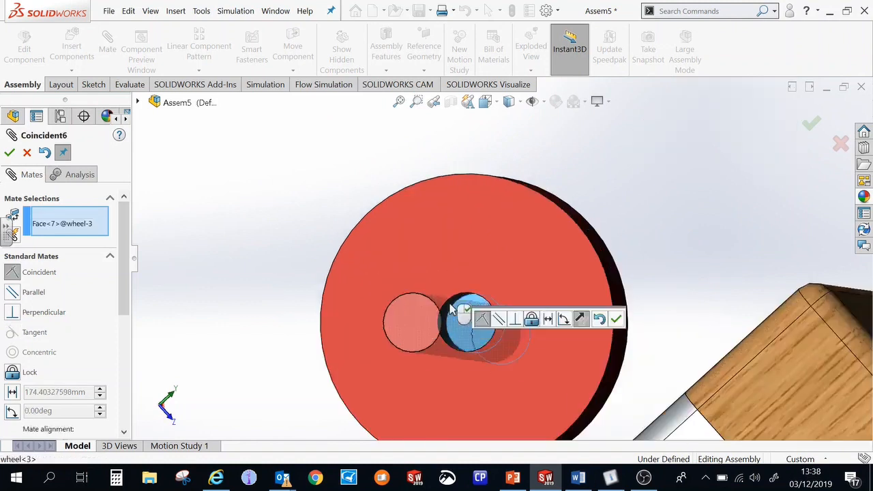
click(9, 153)
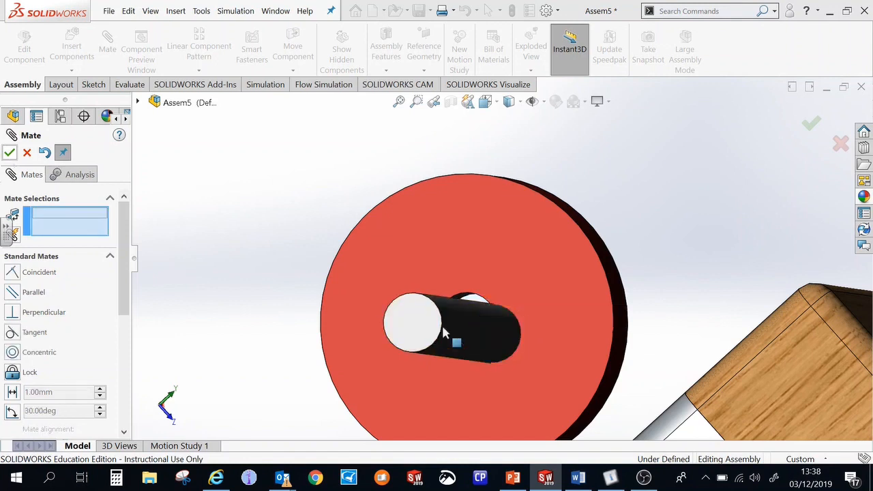
- Add a concentric mate between the cylindrical face of axle<1> and the outer rim of wheel<3>
click(476, 359)
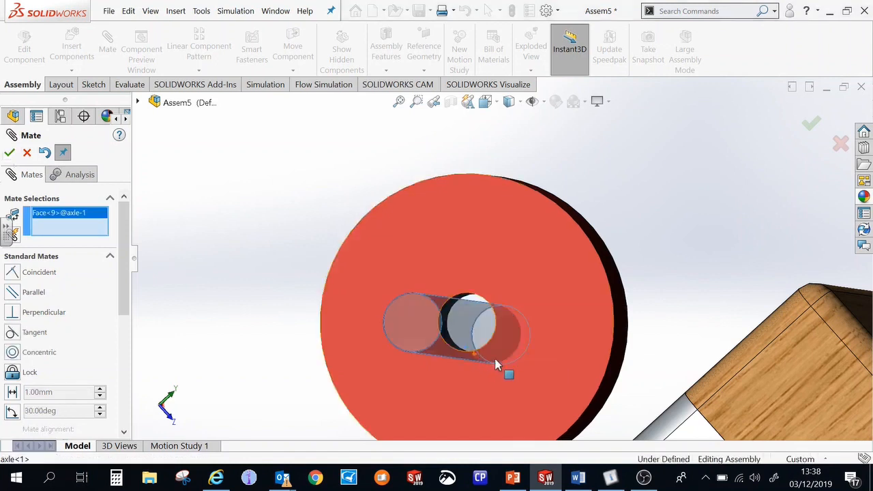
click(621, 298)
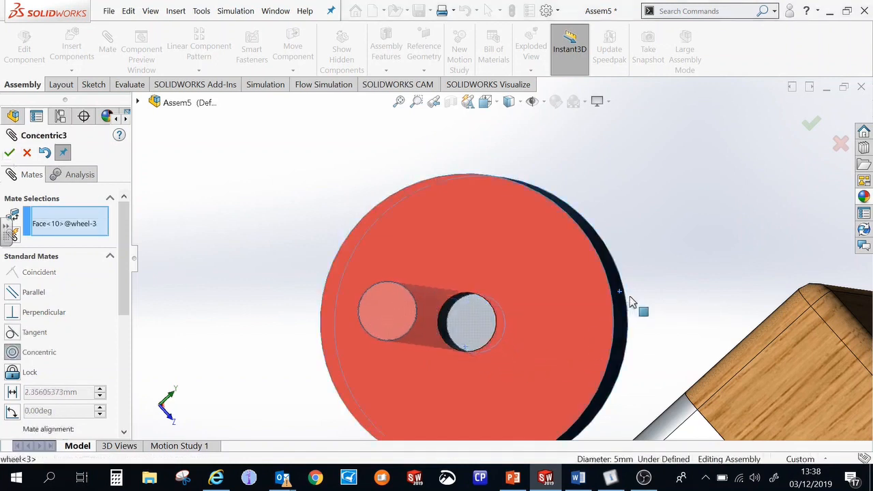
click(9, 152)
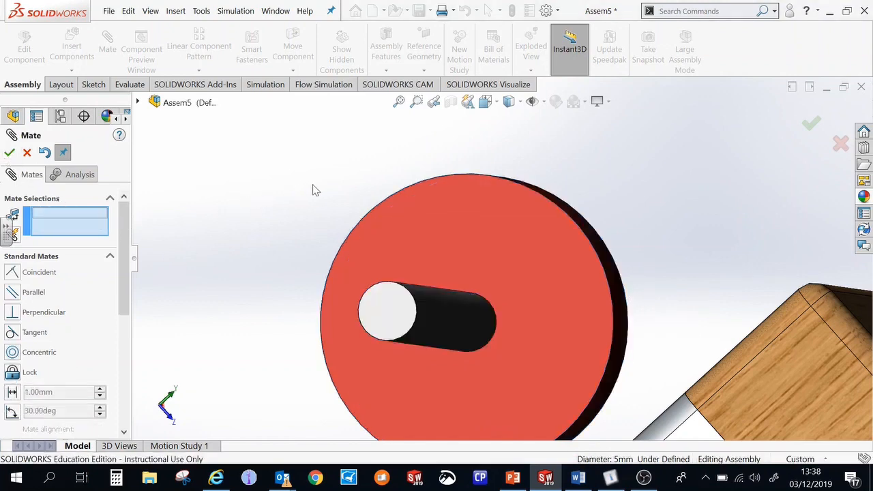
- Add an anti-aligned coincident mate between the inner end face of wheel<1>'s hole and the free end face of axle<1>
scroll(312, 189, up, 8)
scroll(670, 344, down, 5)
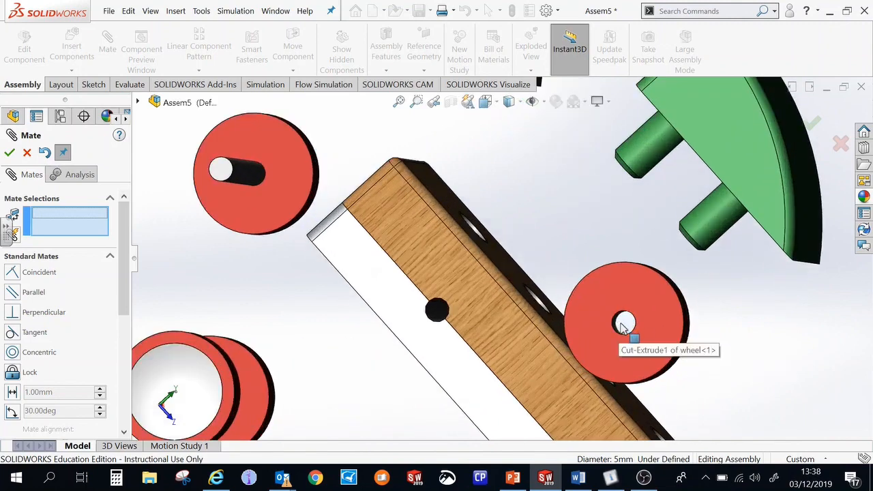
scroll(624, 327, down, 3)
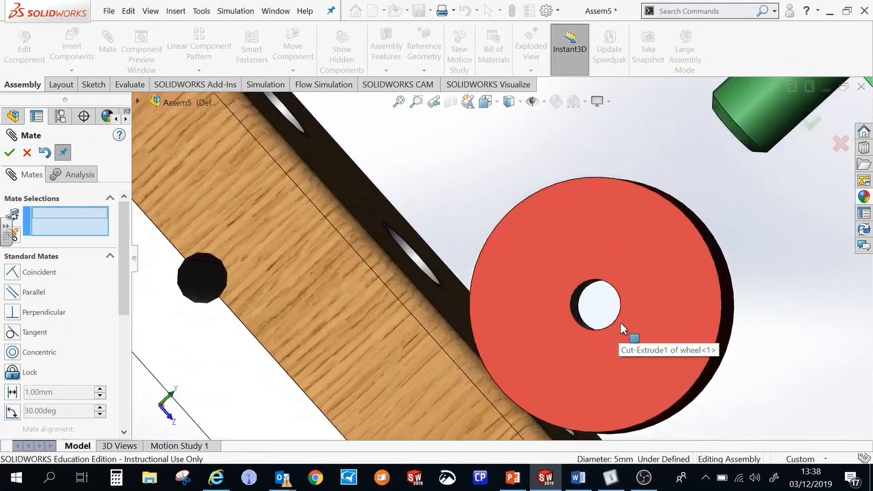
click(581, 311)
scroll(583, 311, up, 5)
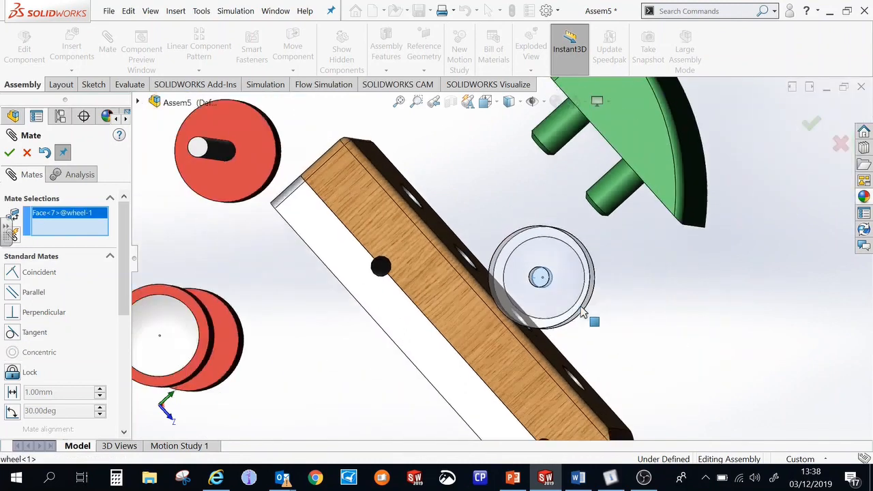
scroll(339, 198, down, 3)
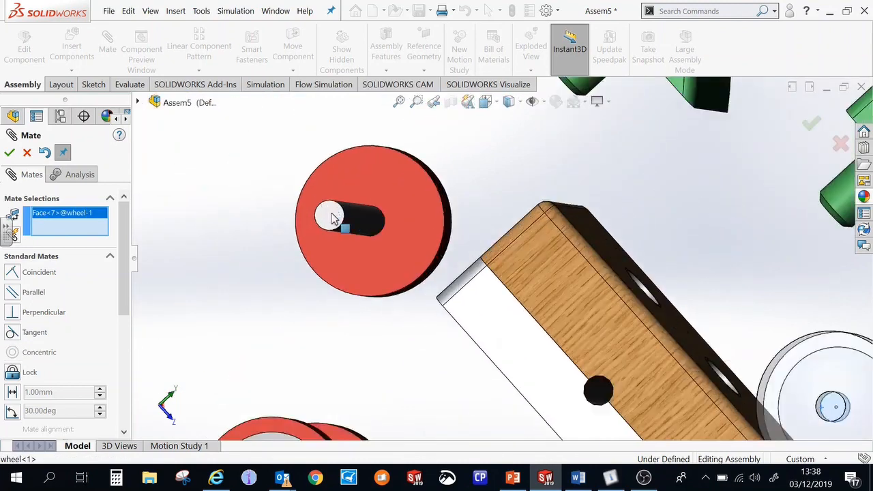
click(333, 228)
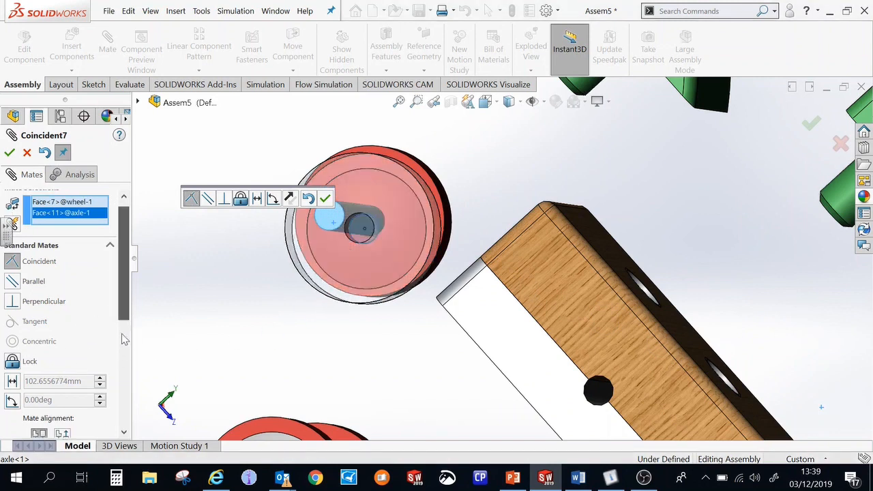
click(121, 363)
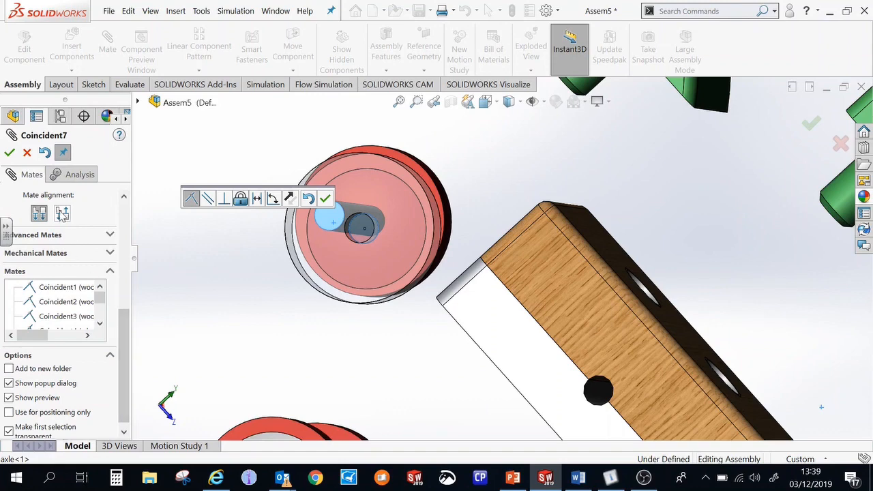
click(62, 213)
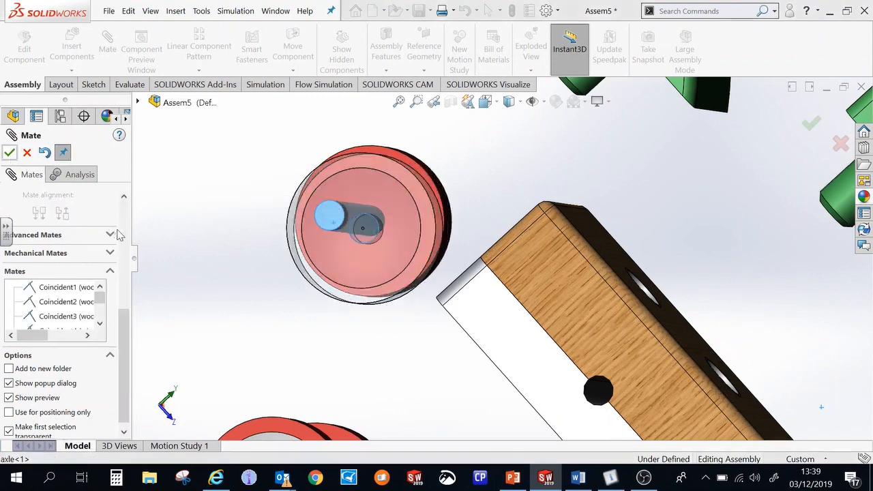
- Add a concentric mate between the outer rim of wheel<1> and the cylindrical face of axle<1>
middle_drag(489, 161, 456, 160)
scroll(472, 236, up, 5)
scroll(604, 254, down, 6)
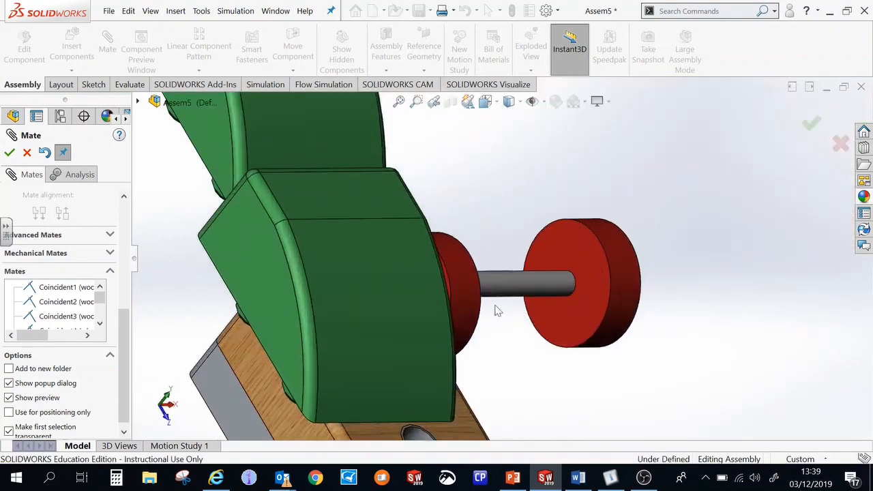
click(462, 291)
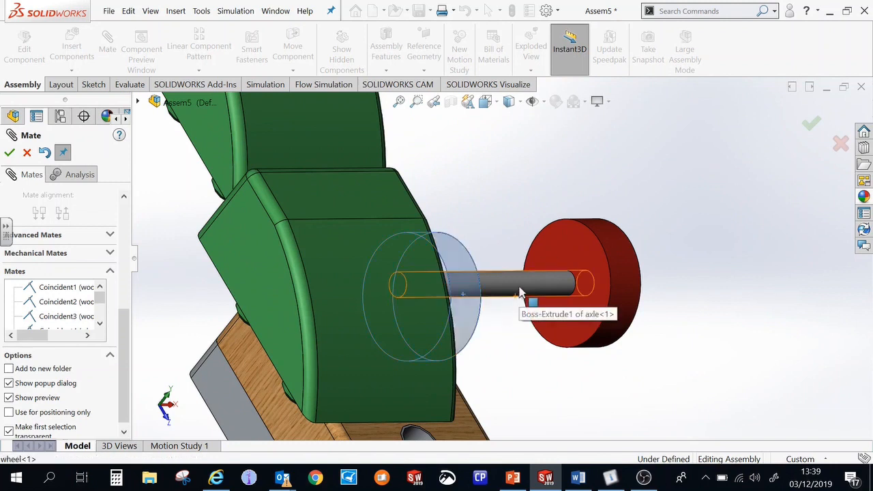
click(518, 292)
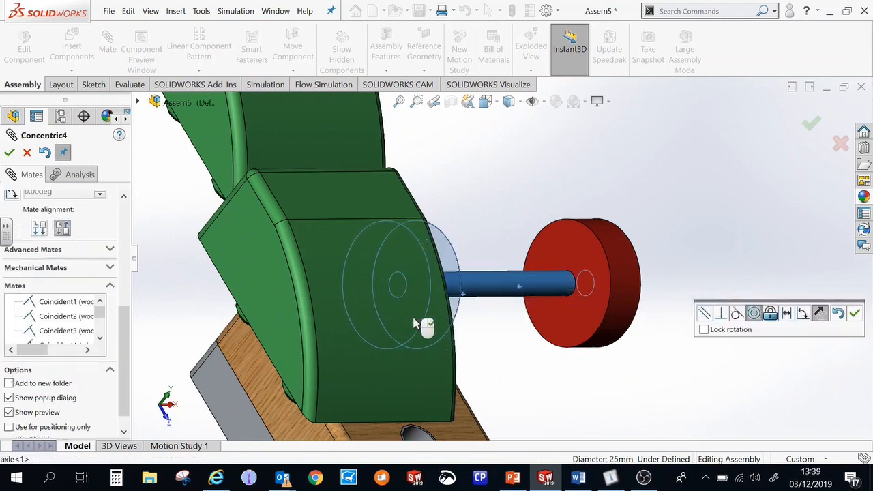
click(10, 153)
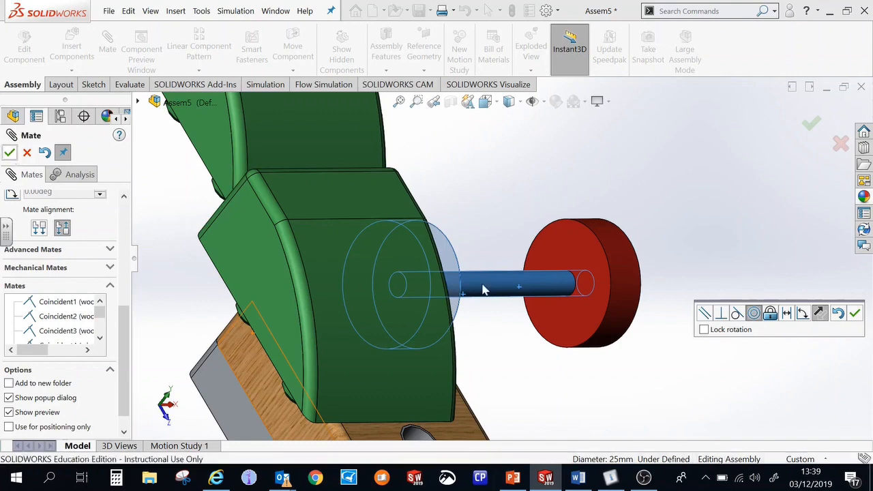
- Add a coincident mate between the axle-side face of wheel<4> and the long side face of the plastic base
scroll(532, 242, up, 3)
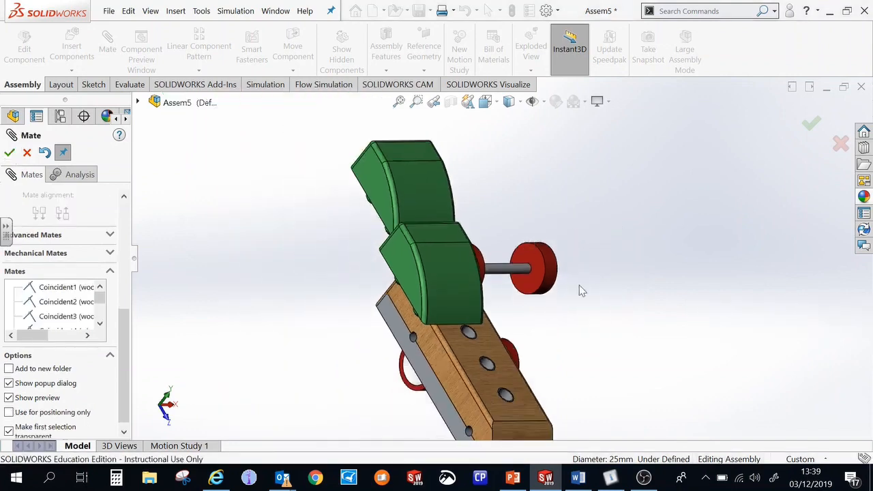
middle_drag(565, 293, 541, 292)
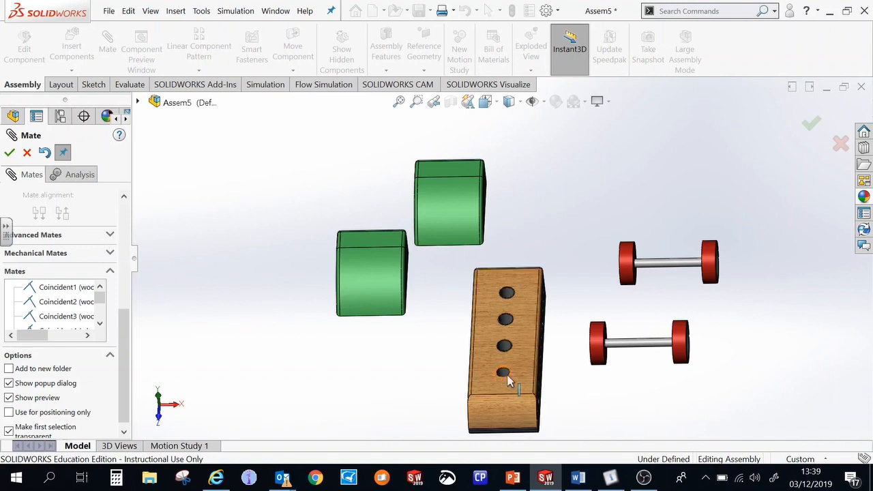
drag(120, 331, 129, 218)
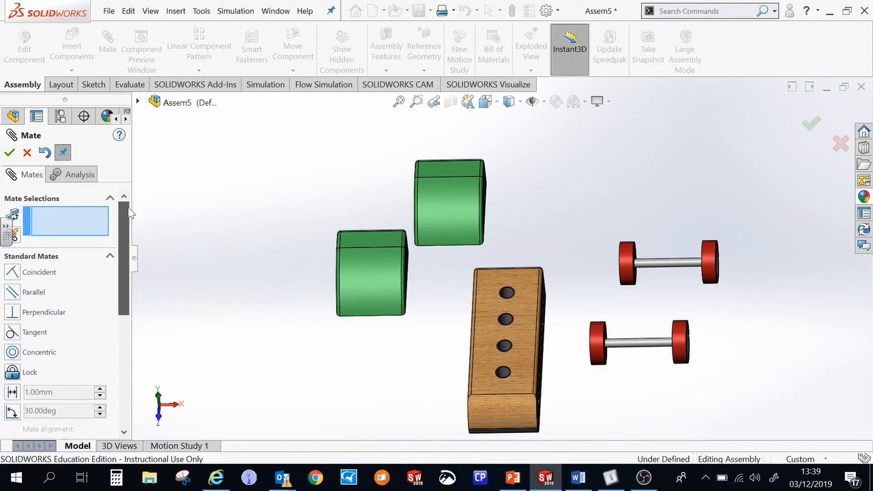
middle_drag(660, 403, 691, 362)
scroll(682, 362, down, 5)
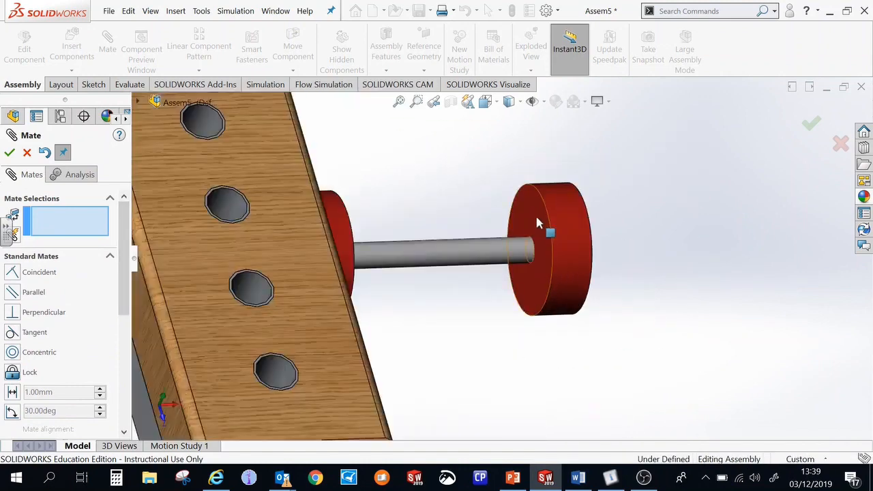
click(546, 227)
scroll(586, 317, up, 2)
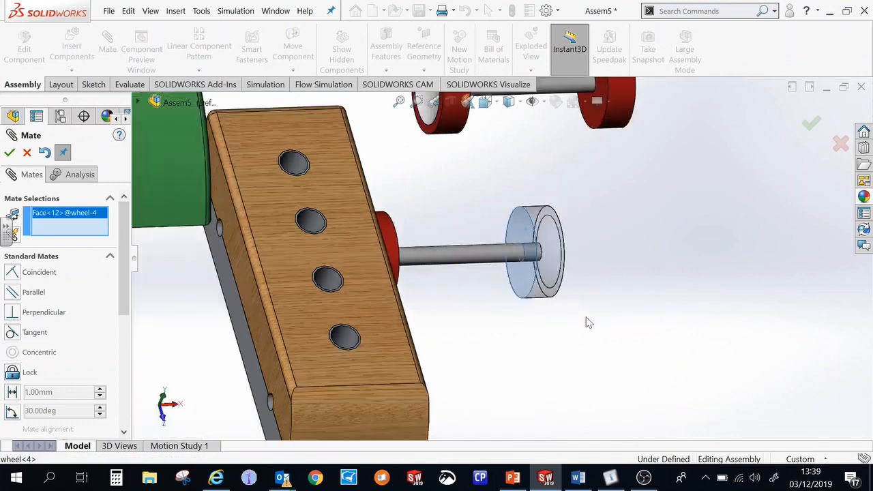
scroll(585, 323, up, 2)
middle_drag(628, 317, 580, 306)
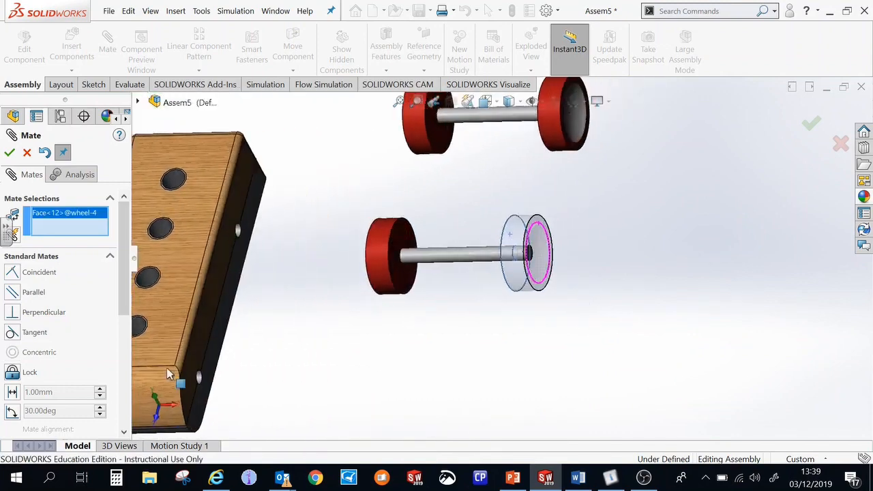
click(211, 343)
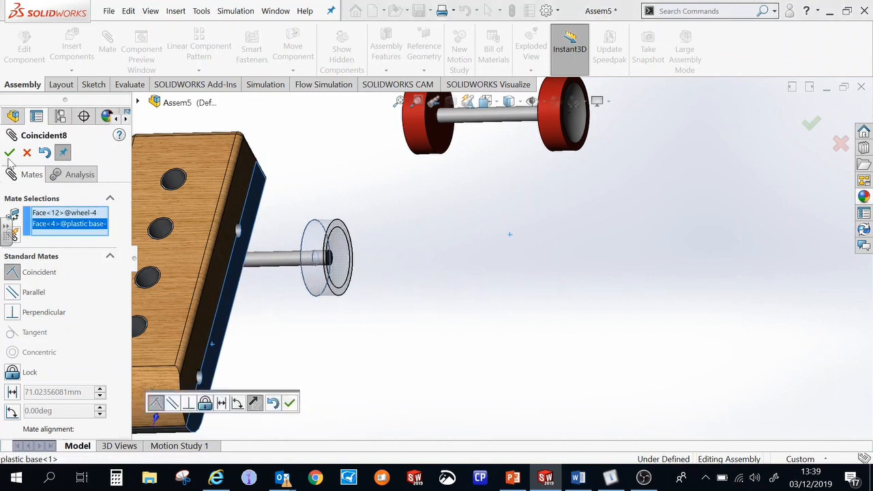
click(289, 402)
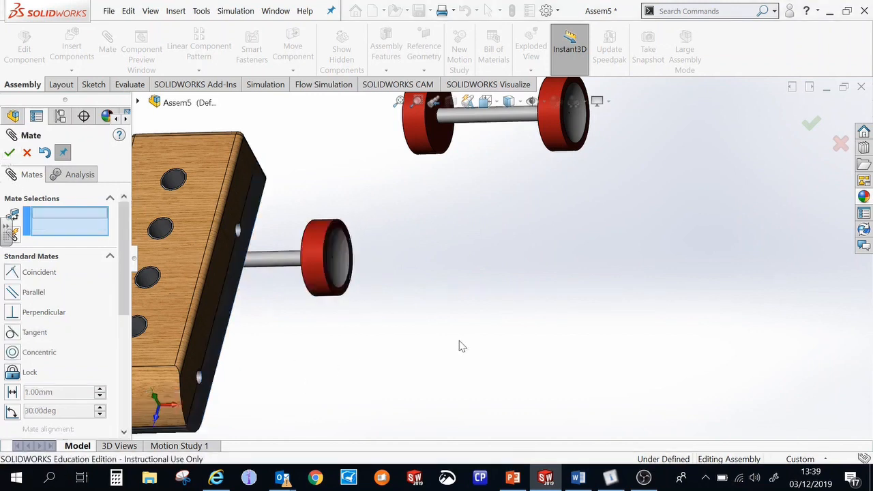
- Add a concentric mate between the cylindrical face of axle<2> and the plastic base's axle hole nearest the rounded wooden end
mouse_move(437, 318)
middle_down()
mouse_move(468, 307)
mouse_move(438, 308)
middle_up()
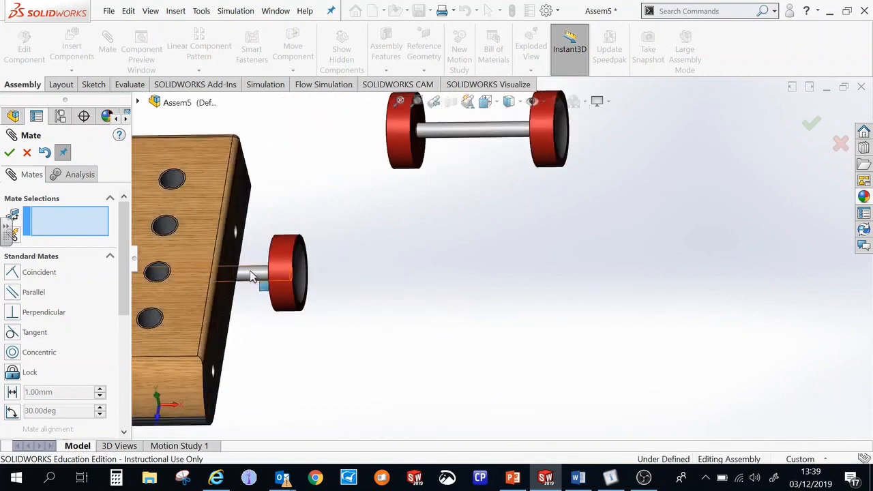
click(276, 308)
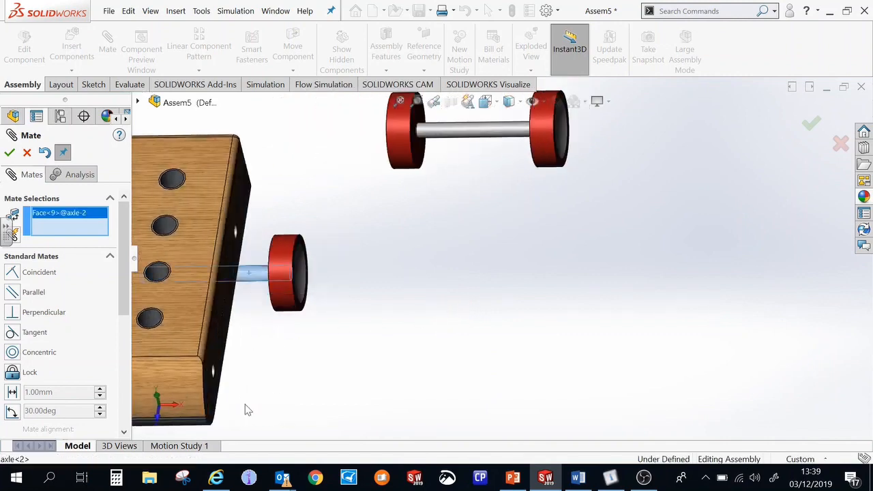
scroll(235, 382, down, 5)
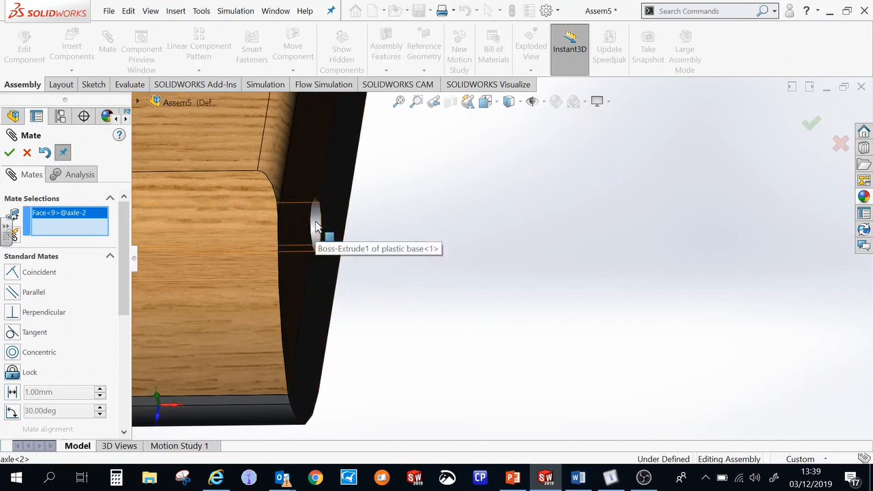
click(315, 227)
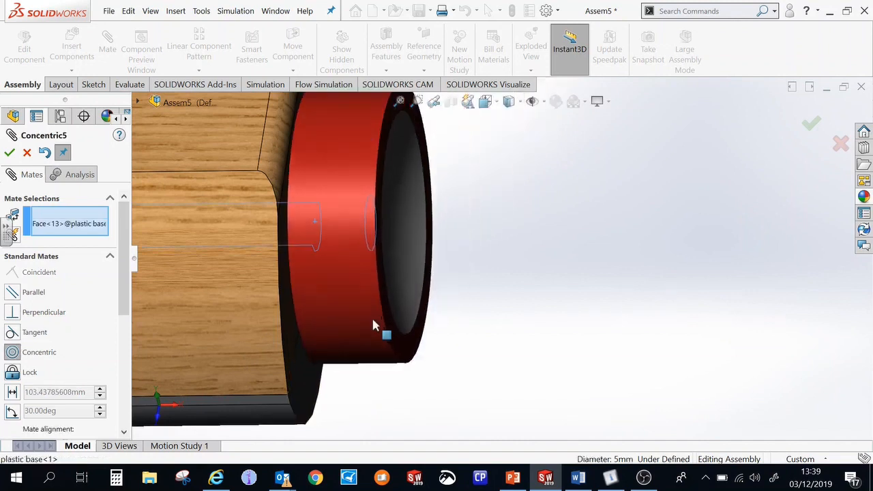
click(10, 152)
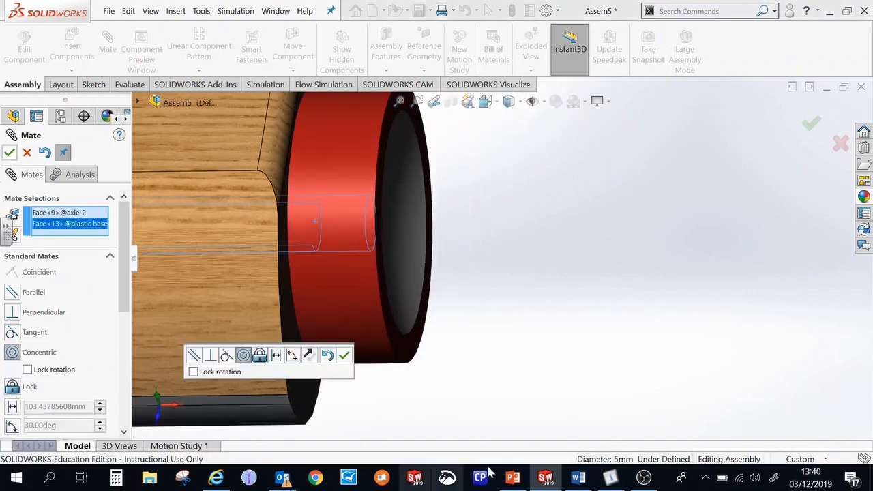
- Add a coincident mate between the long side face of the plastic base and the axle-side face of wheel<3>, and close the Mate command
scroll(546, 353, up, 6)
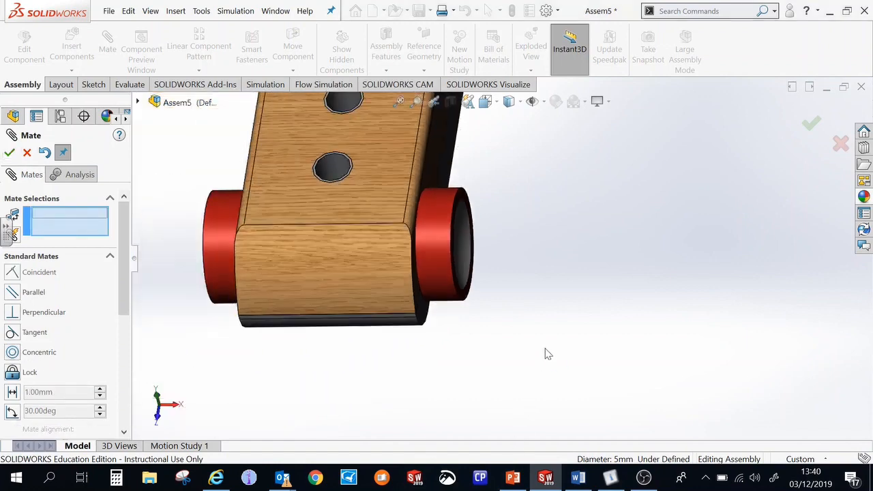
scroll(546, 354, up, 3)
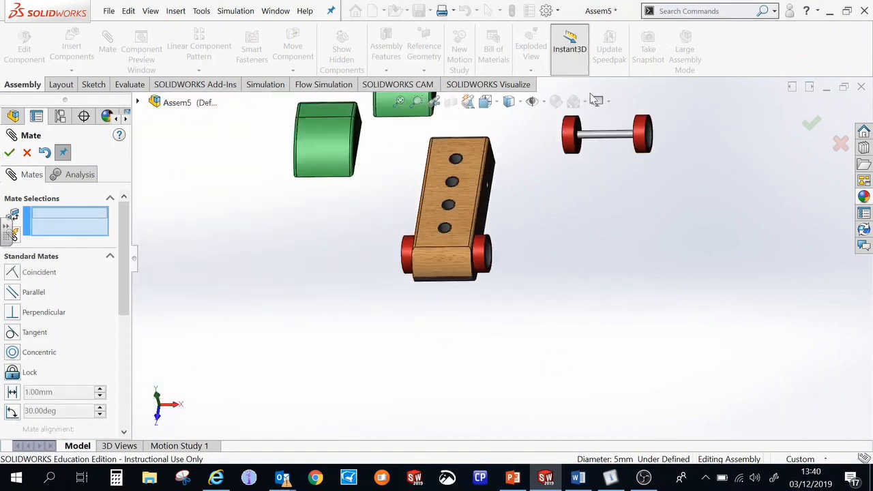
scroll(569, 164, down, 5)
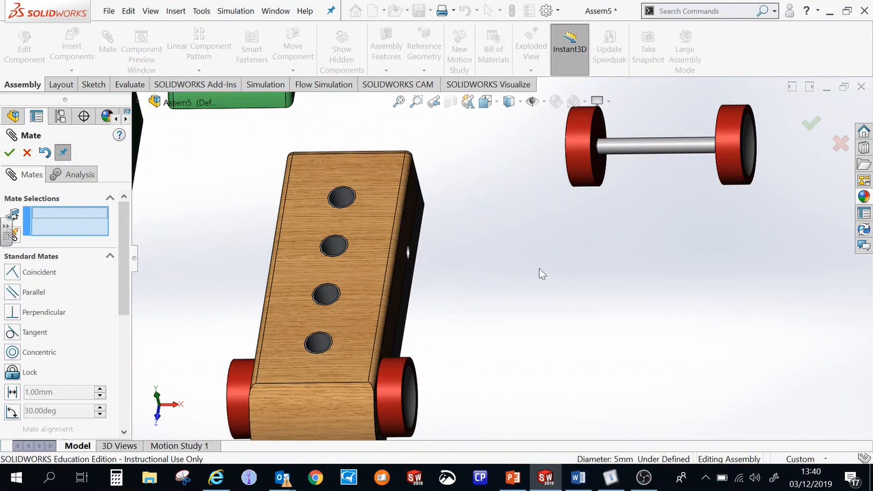
click(421, 230)
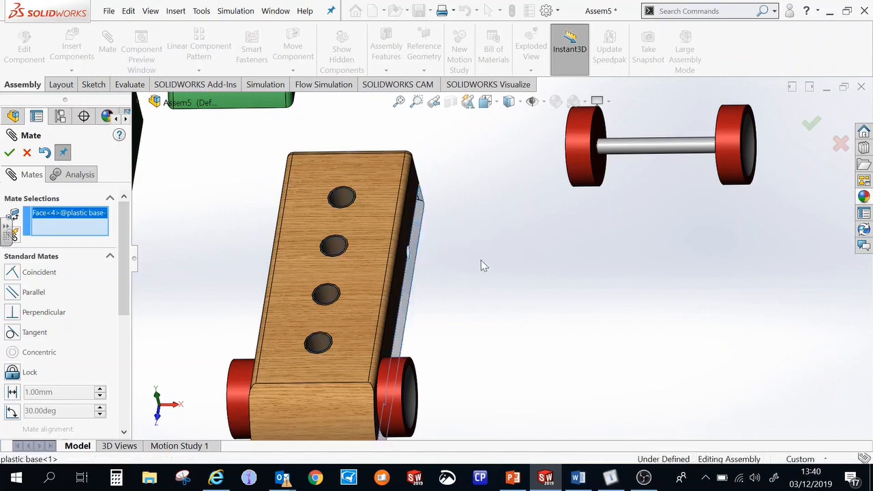
middle_drag(506, 269, 531, 271)
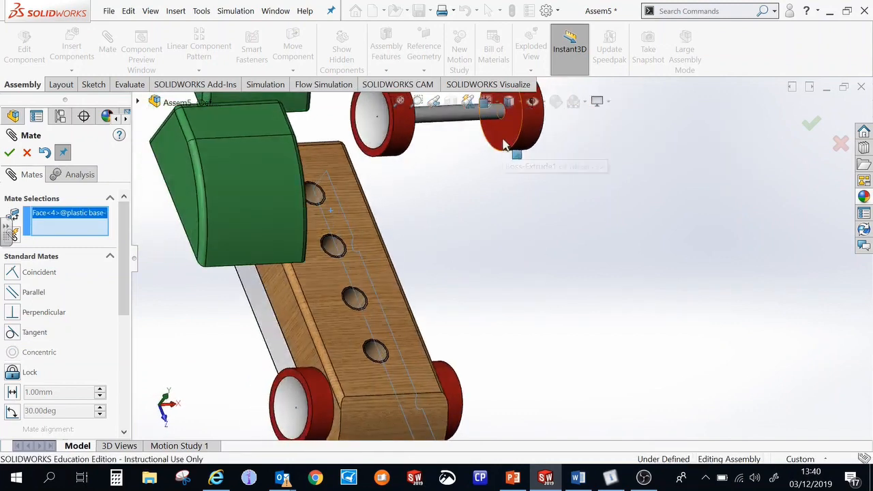
click(515, 208)
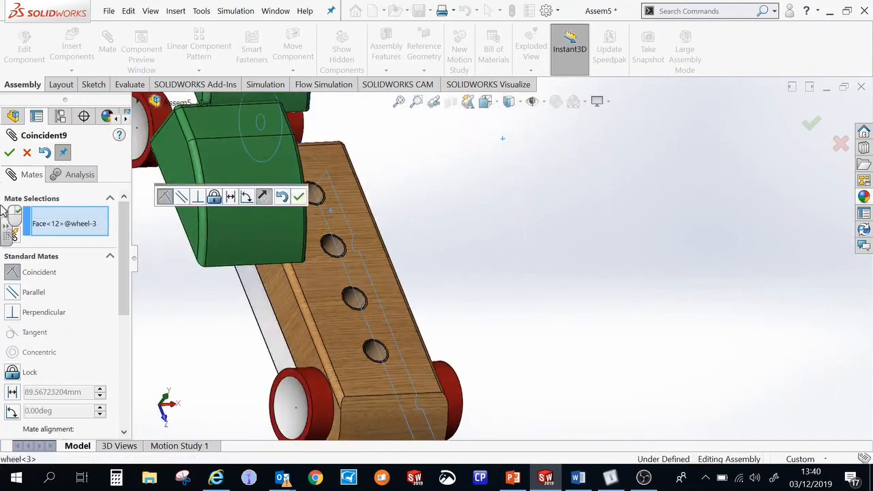
click(9, 154)
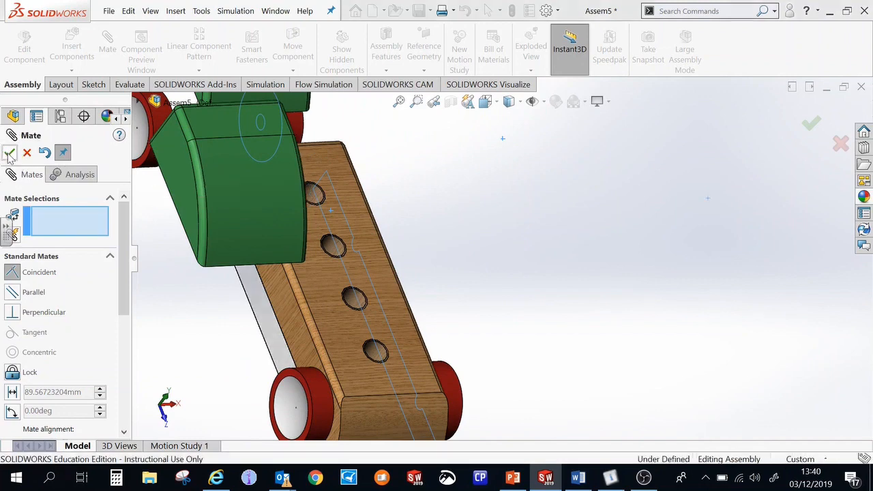
key(Escape)
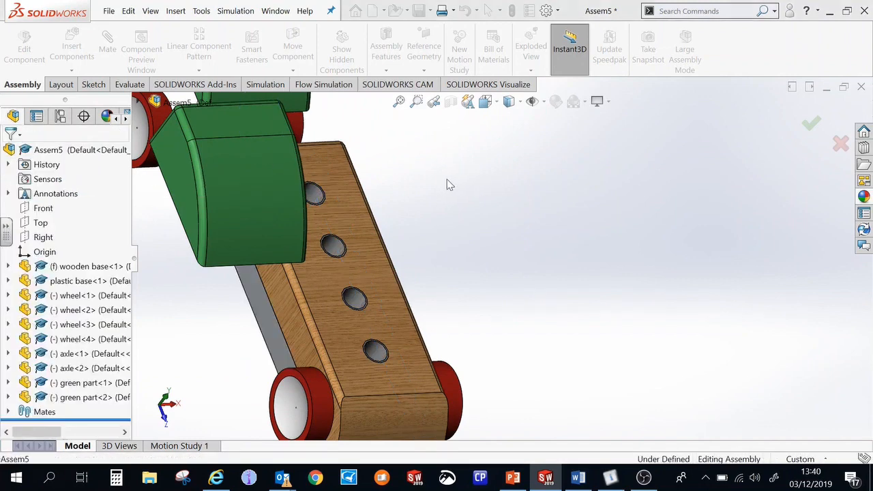
- Add a concentric mate between the cylindrical face of axle<1> and the remaining free axle hole in the plastic base
middle_drag(362, 251, 504, 229)
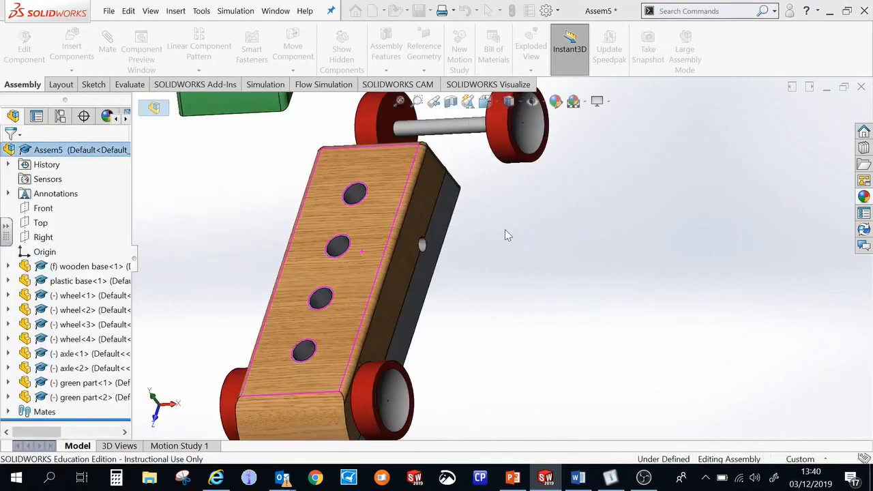
click(468, 133)
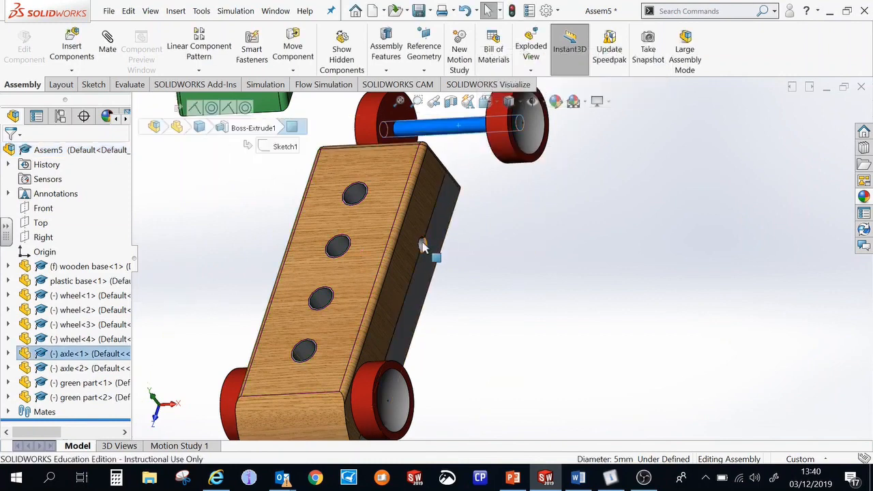
click(422, 247)
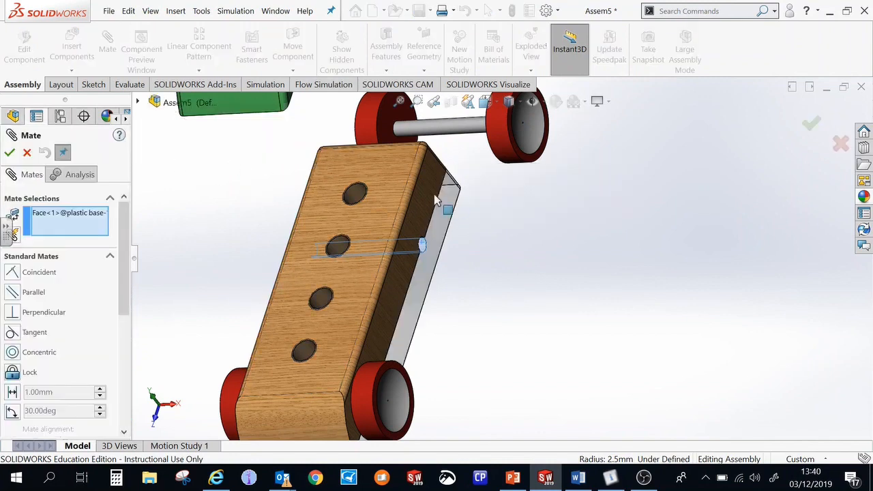
click(467, 136)
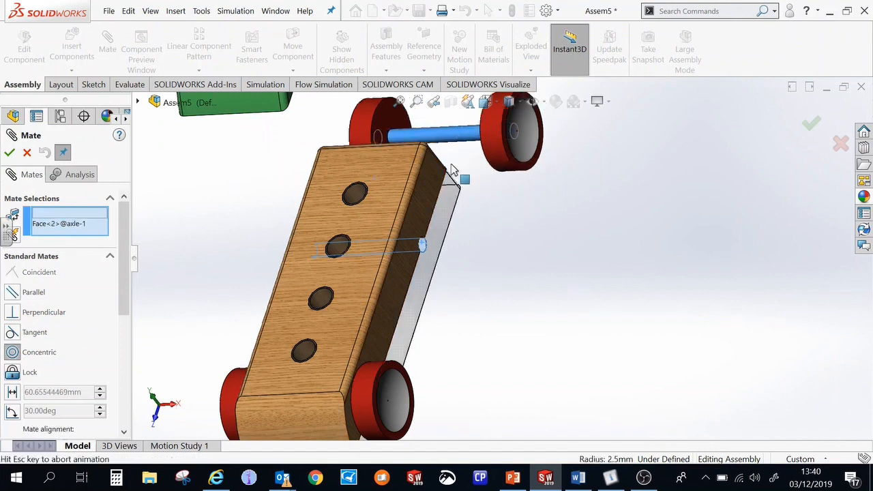
click(9, 152)
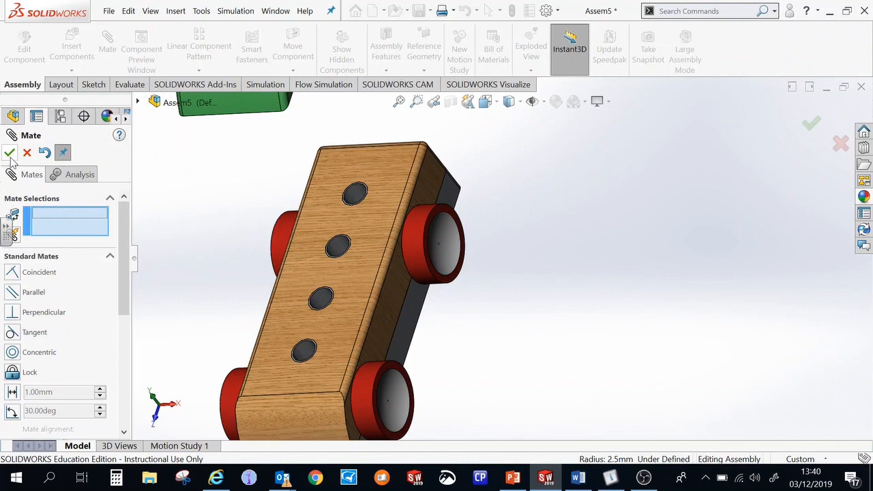
- Add a concentric mate between green part<1>'s peg under its tall end and the second top hole from the car's rounded wooden end
scroll(514, 242, up, 2)
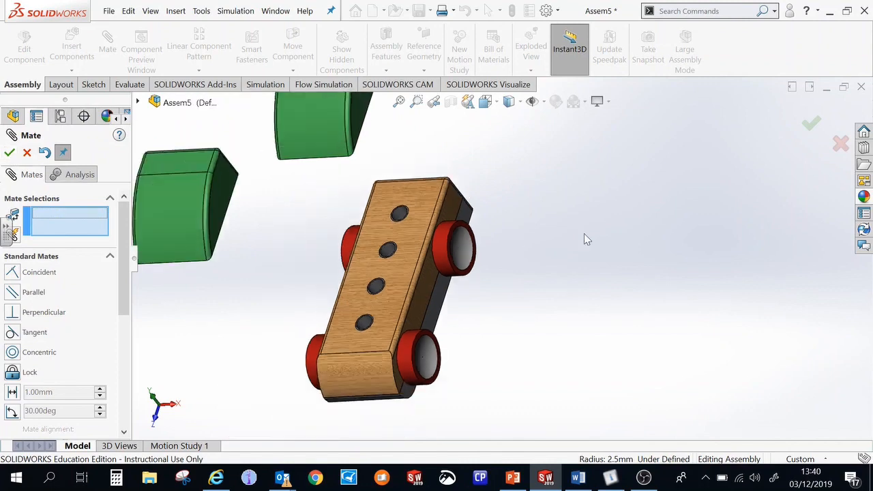
key(ctrl+7)
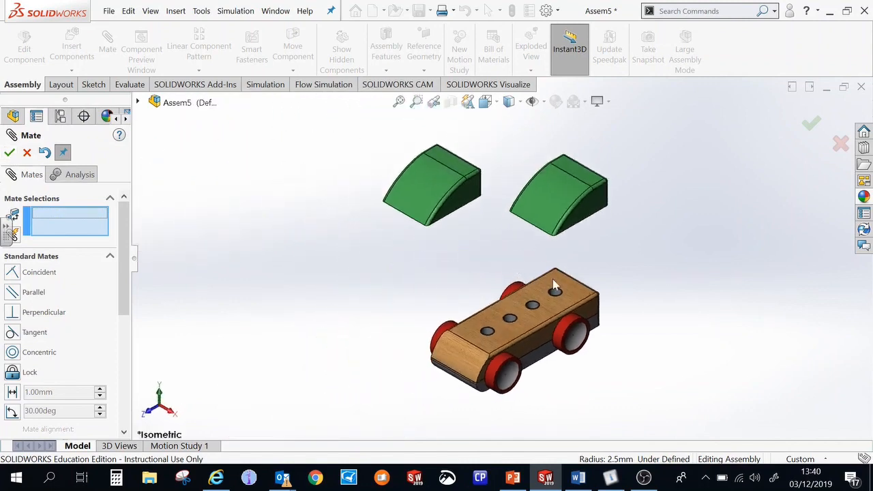
scroll(554, 285, down, 1)
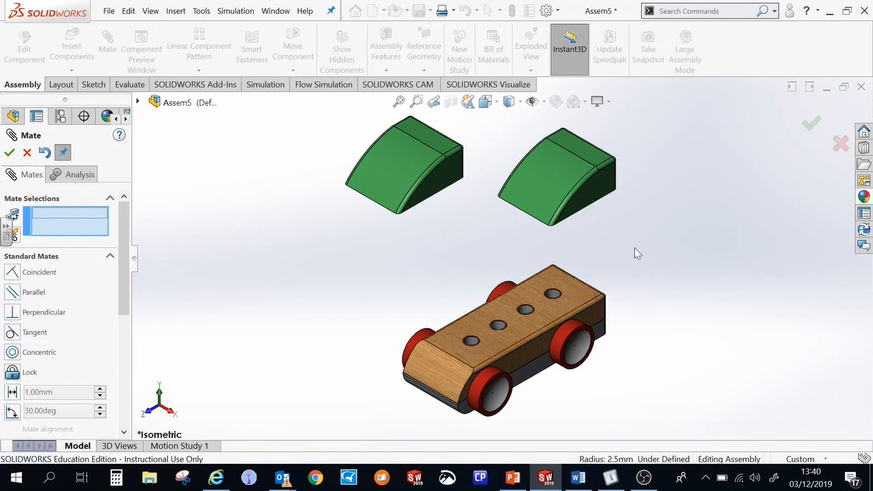
middle_drag(634, 253, 518, 218)
scroll(471, 222, down, 4)
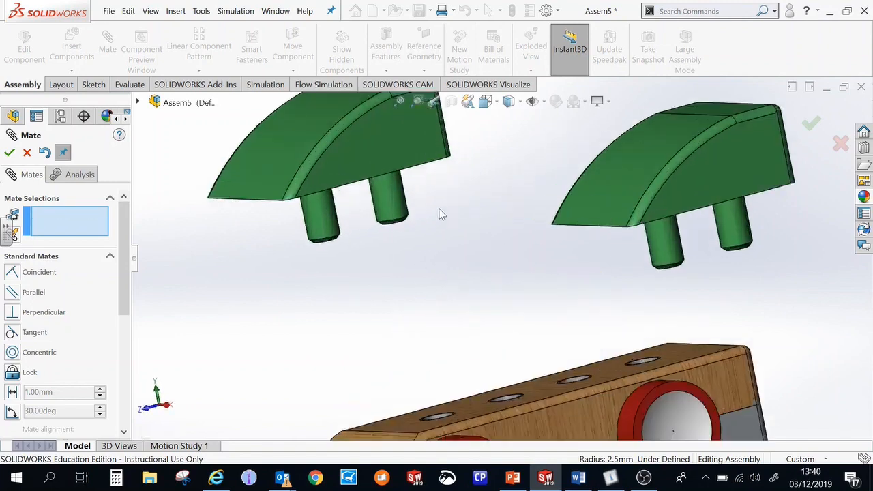
click(394, 205)
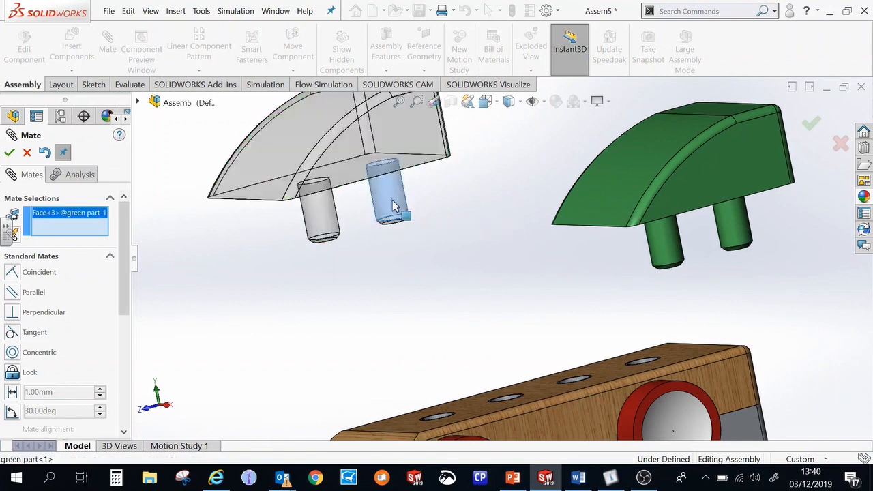
scroll(443, 248, up, 3)
middle_drag(480, 274, 536, 376)
scroll(531, 354, down, 5)
scroll(514, 327, down, 1)
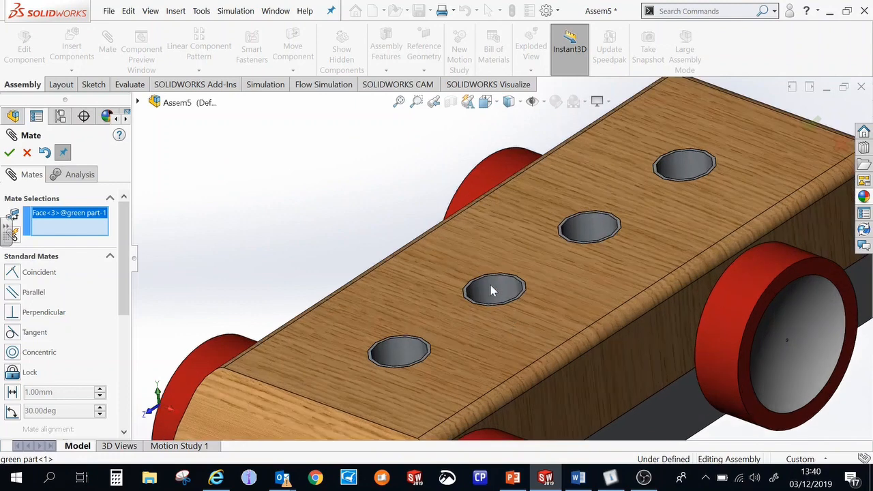
click(486, 291)
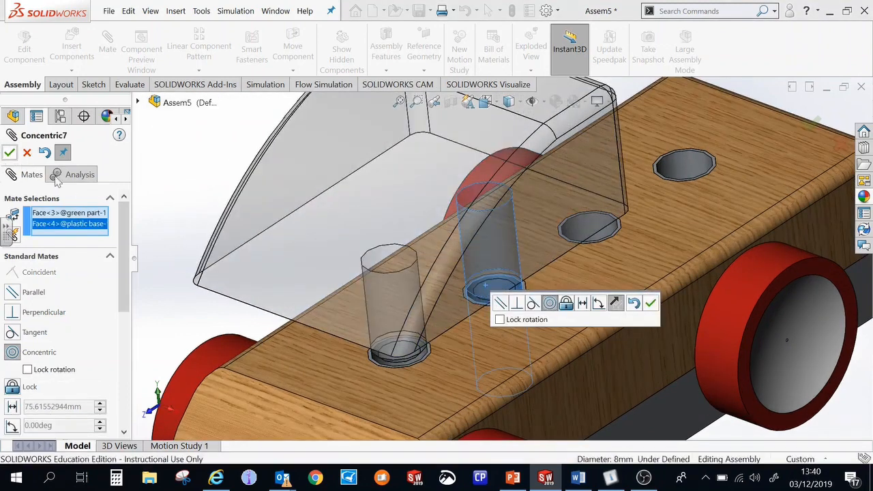
key(Return)
- Add a coincident mate between the flat underside of green part<1> and the top face of the wooden base
scroll(297, 213, up, 5)
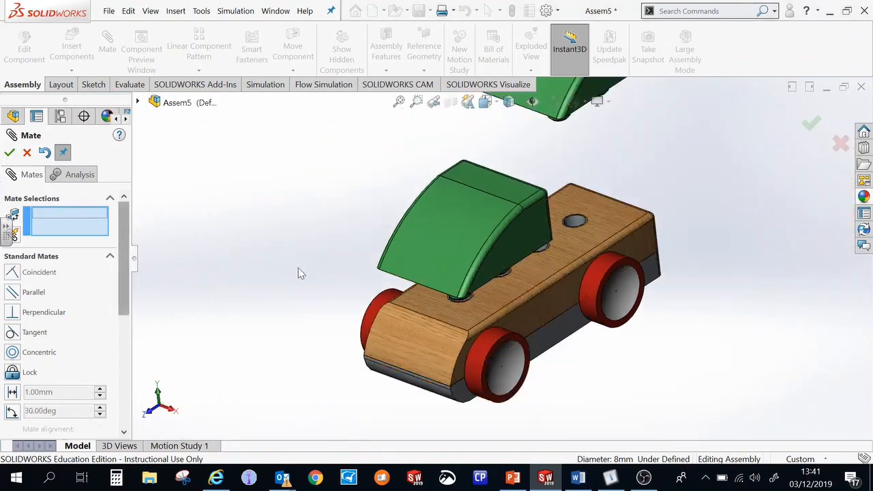
middle_drag(348, 246, 386, 255)
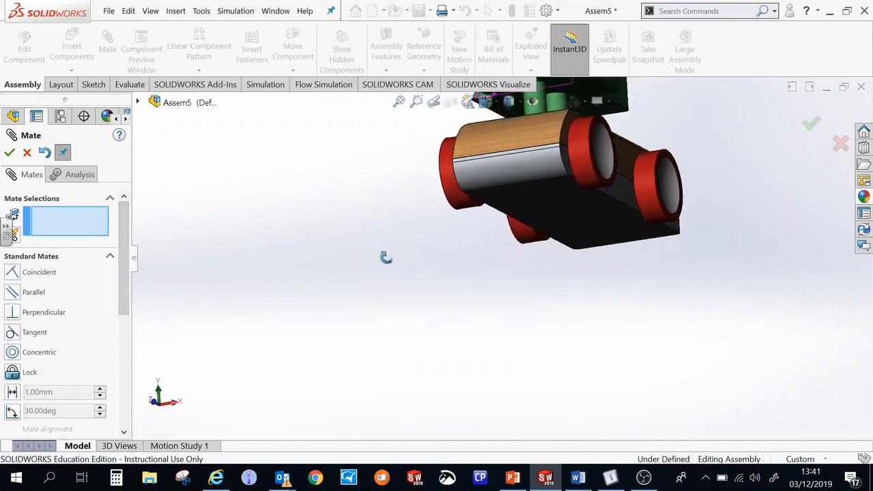
scroll(461, 297, up, 3)
scroll(548, 176, down, 2)
scroll(548, 175, down, 3)
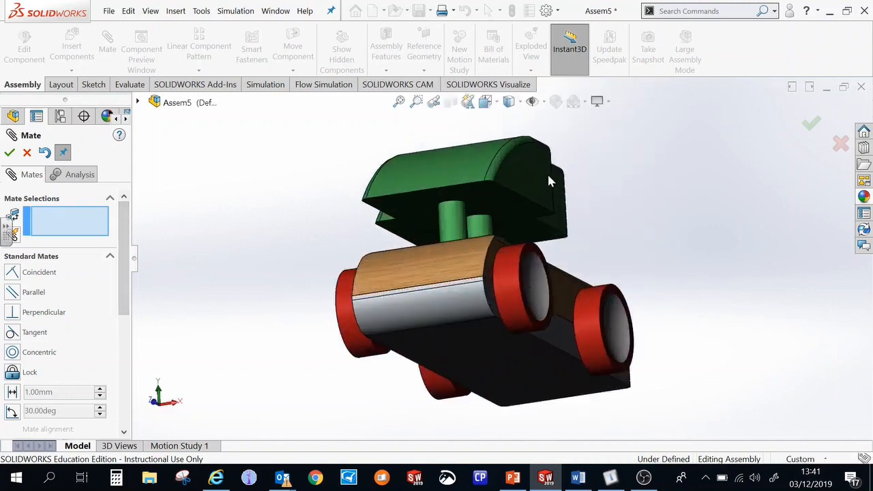
click(407, 206)
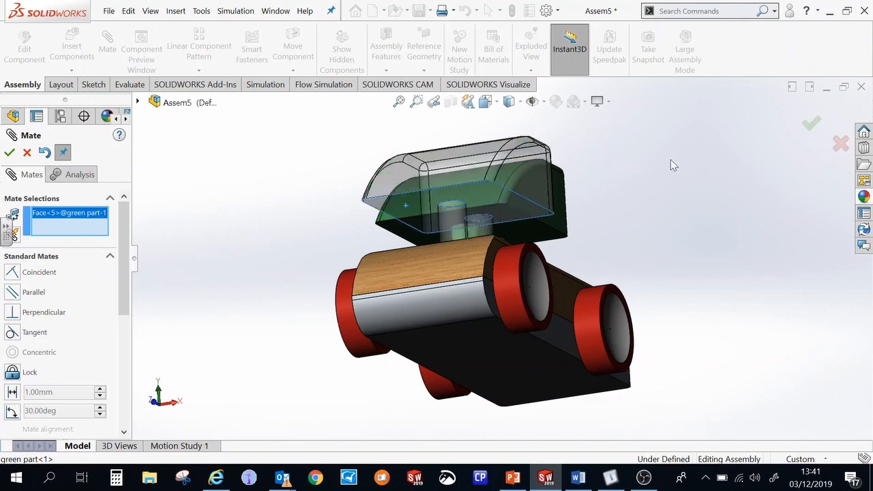
middle_drag(670, 162, 617, 242)
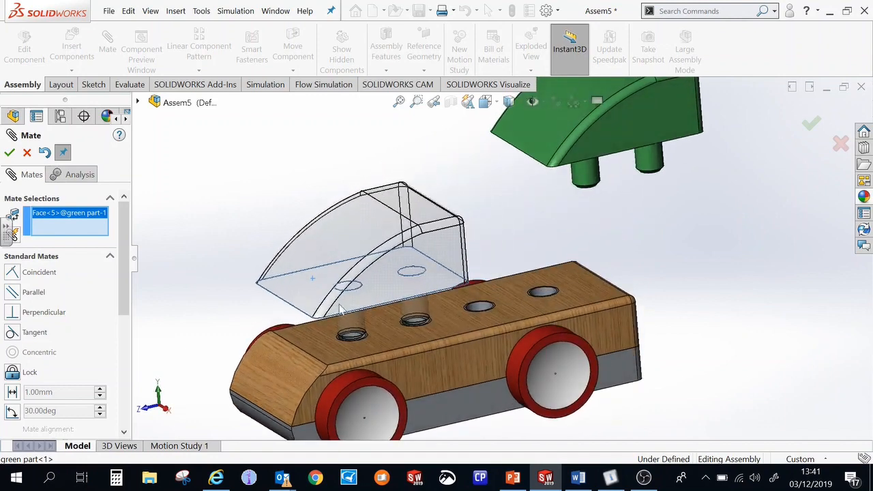
click(332, 346)
click(495, 334)
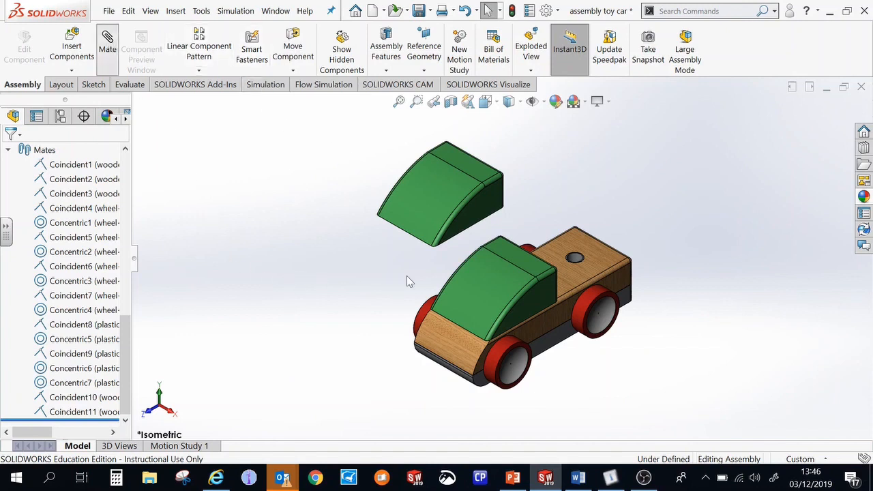
- Add a concentric mate between green part<2>'s peg nearest its thin edge and the top hole nearest the car's square end
middle_drag(409, 241, 412, 223)
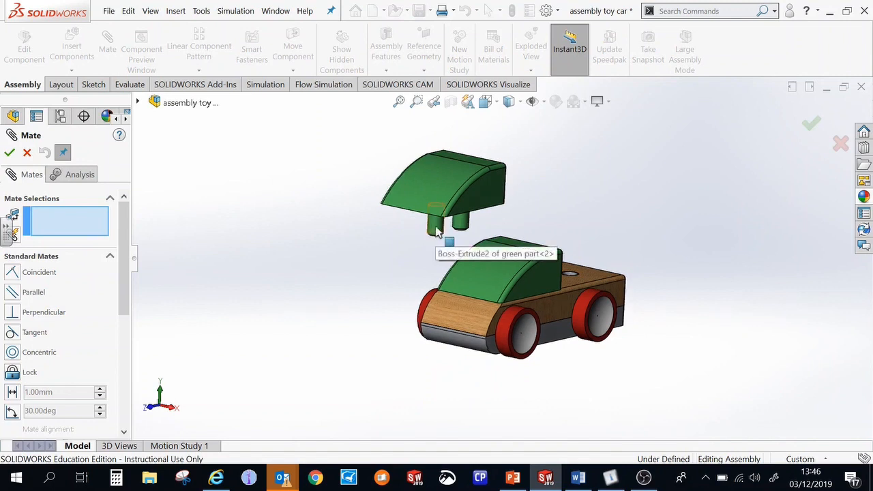
click(437, 232)
middle_drag(610, 221, 572, 273)
scroll(555, 266, down, 5)
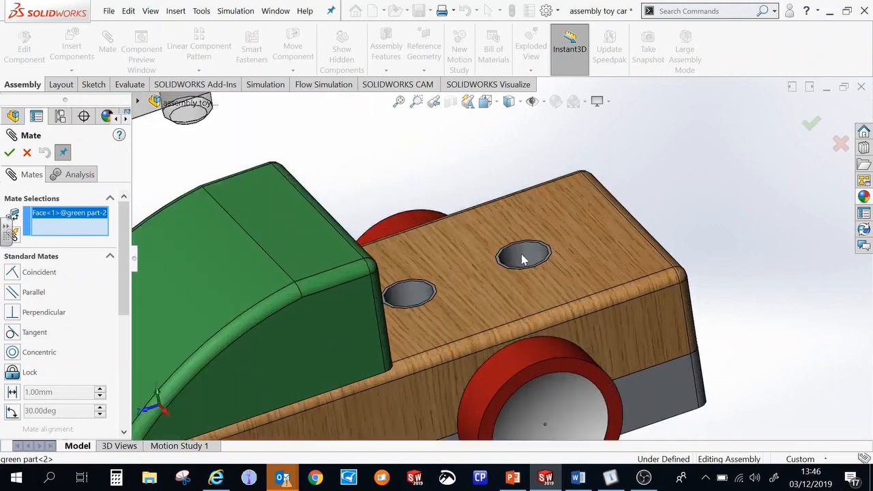
click(524, 258)
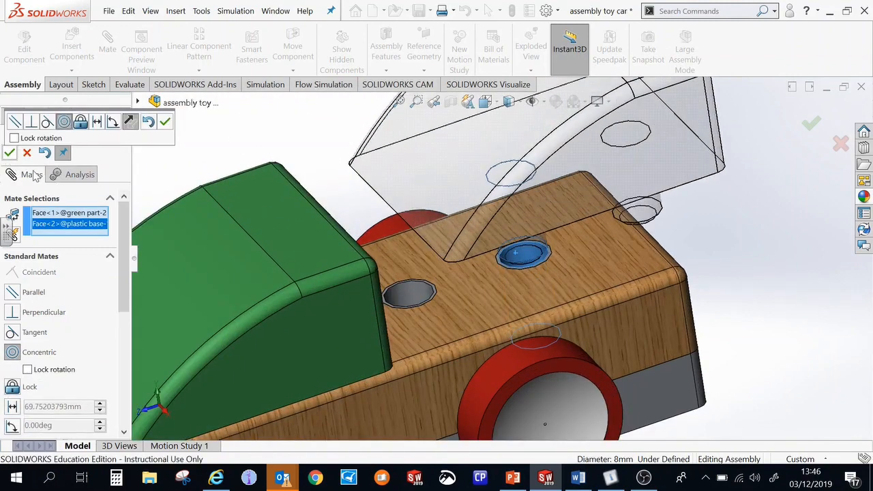
click(9, 152)
- Add a coincident mate between the flat side face of green part<2> and the long side face of the wooden base on the car's opposite side
scroll(490, 237, up, 1)
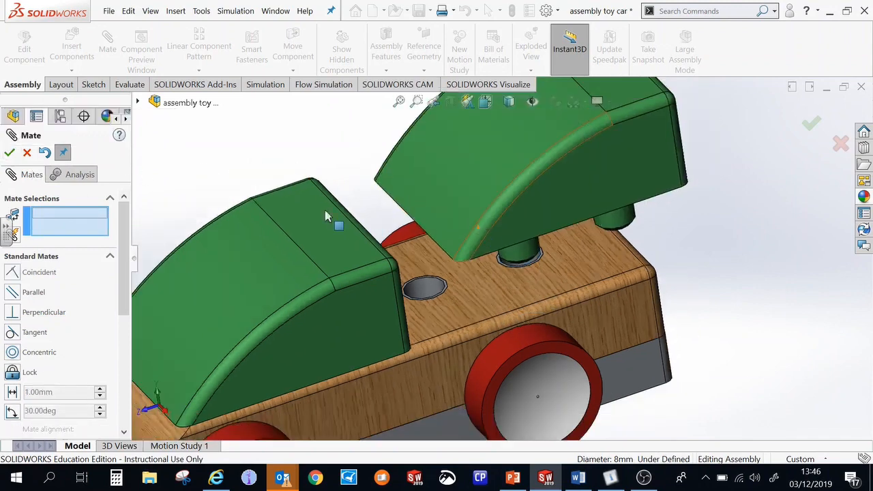
scroll(480, 206, up, 1)
scroll(565, 214, up, 2)
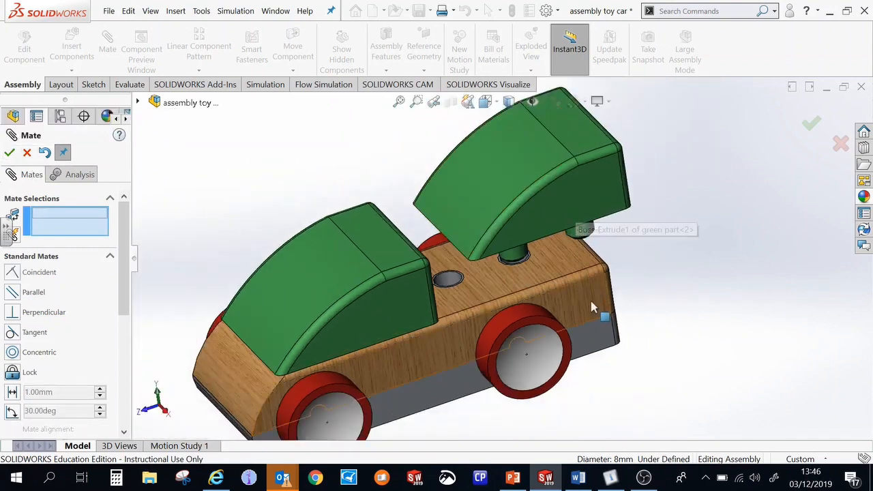
click(580, 198)
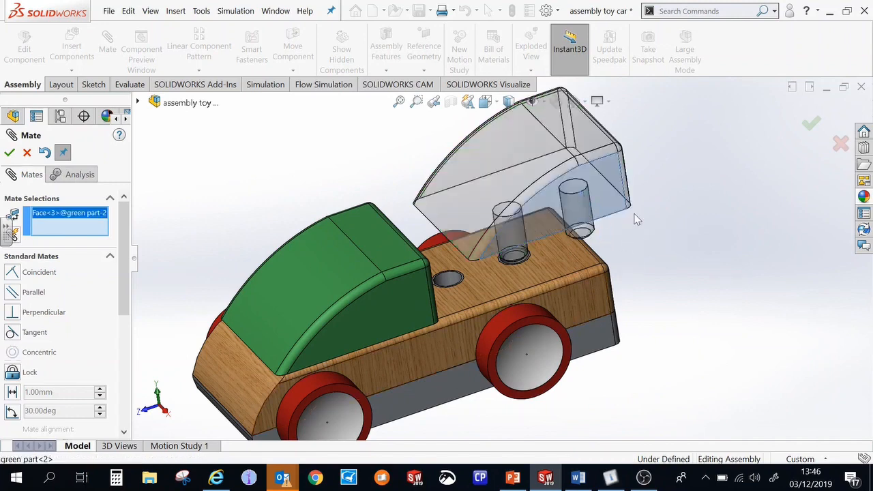
middle_drag(637, 219, 697, 258)
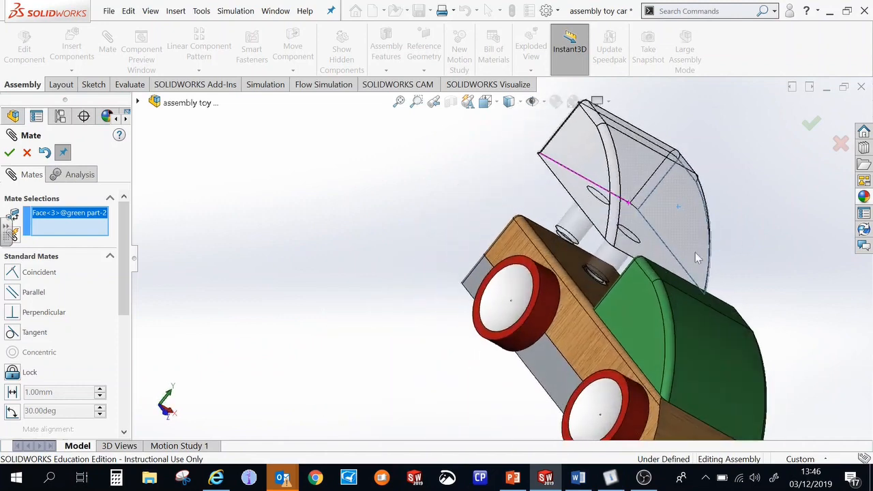
click(520, 250)
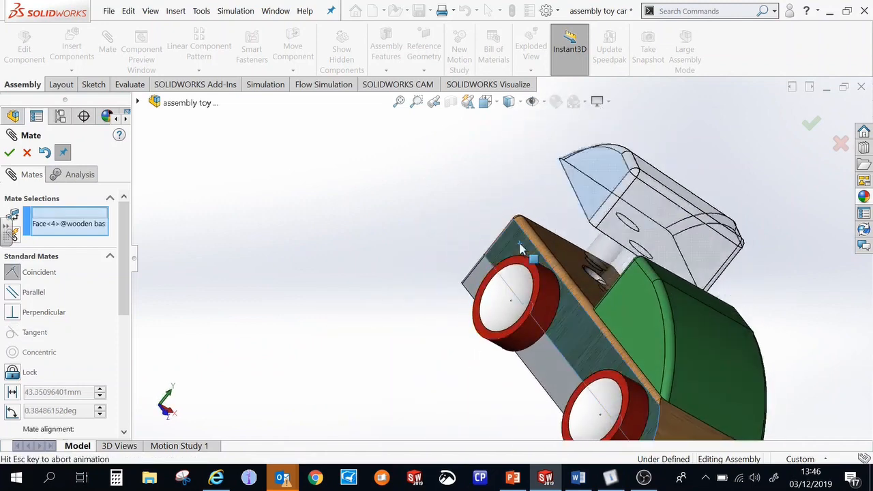
click(10, 153)
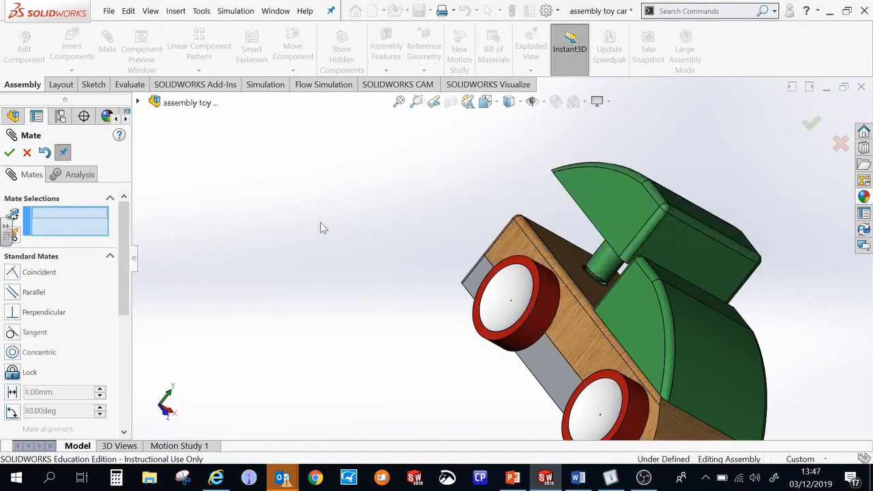
- Add a coincident mate between the underside of green part<2> and the wooden base's top face, and close the Mate command
middle_drag(324, 228, 381, 242)
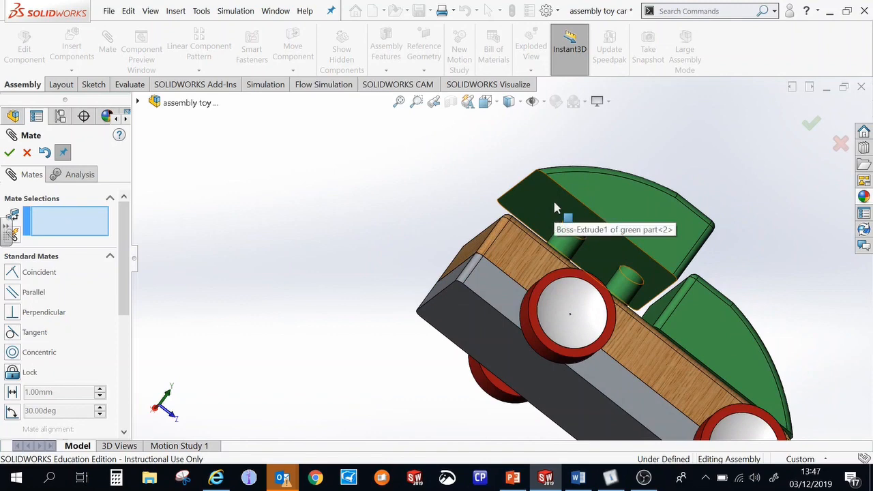
click(554, 203)
middle_drag(656, 130, 599, 176)
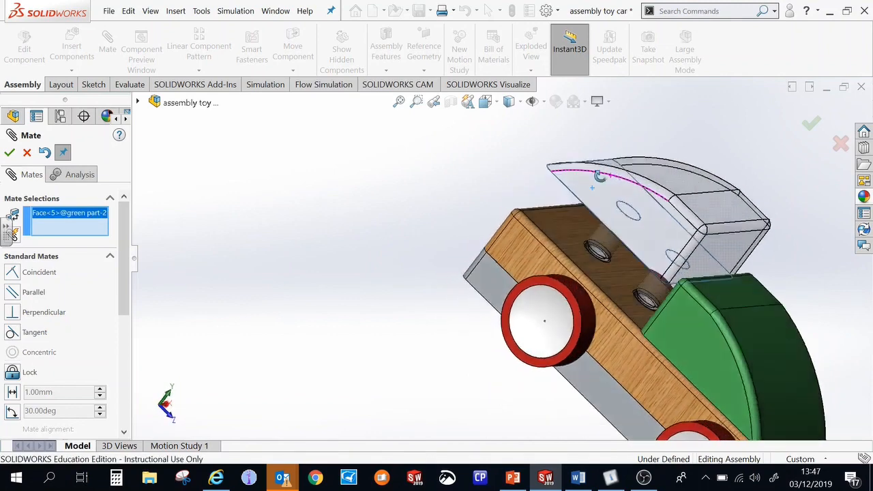
click(564, 220)
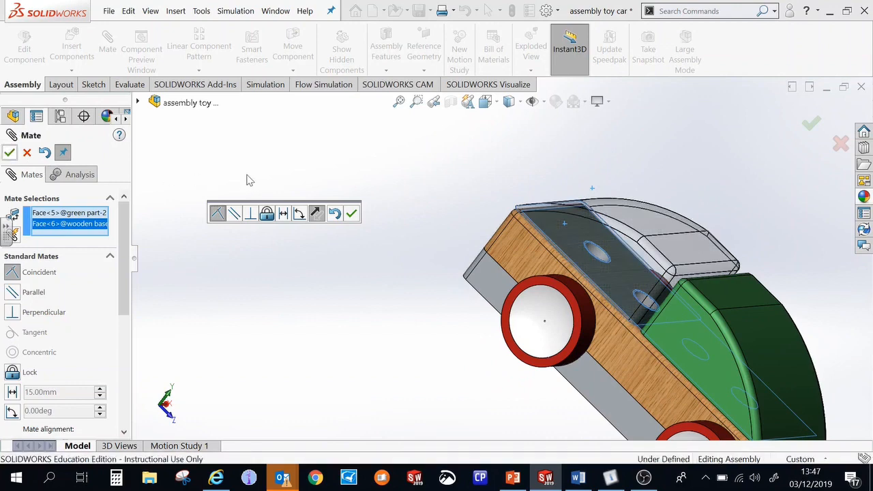
key(Return)
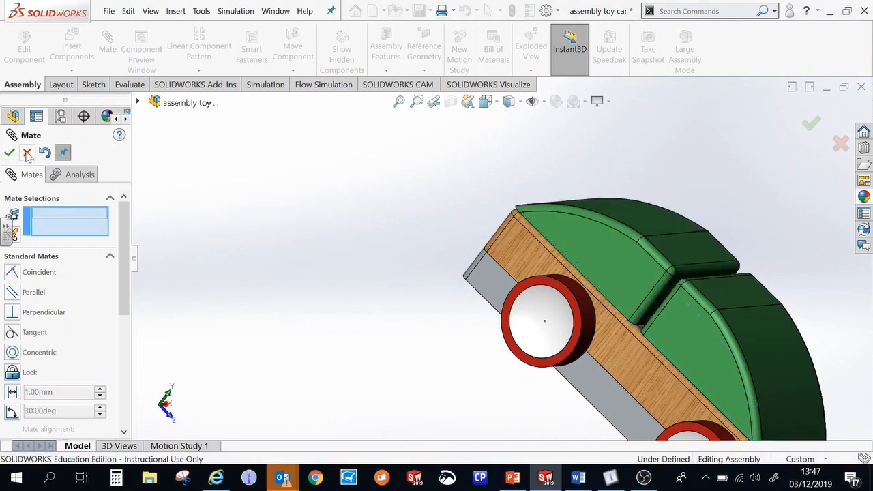
key(Return)
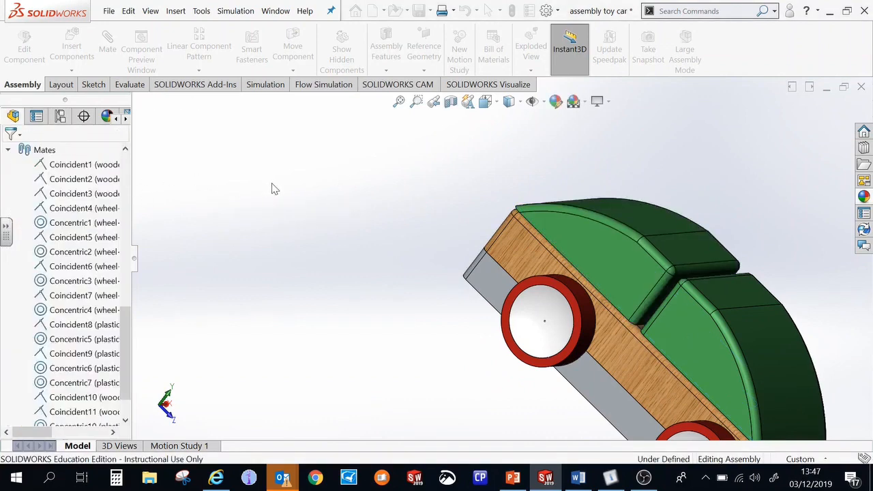
key(ctrl+7)
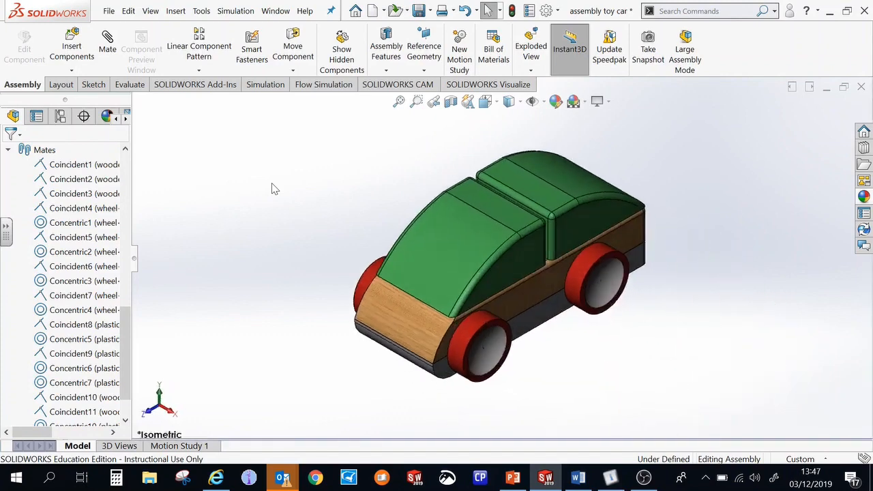